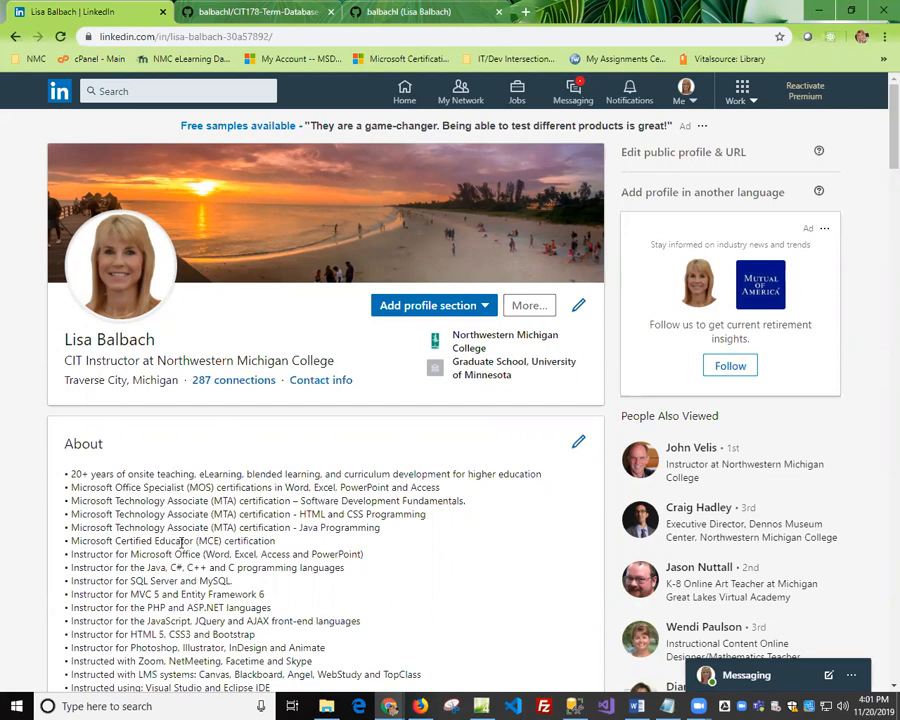
Start adding a project to the profile's Accomplishments section.
{"action": "scroll", "coordinate": [181, 543], "scroll_direction": "down", "scroll_amount": 10}
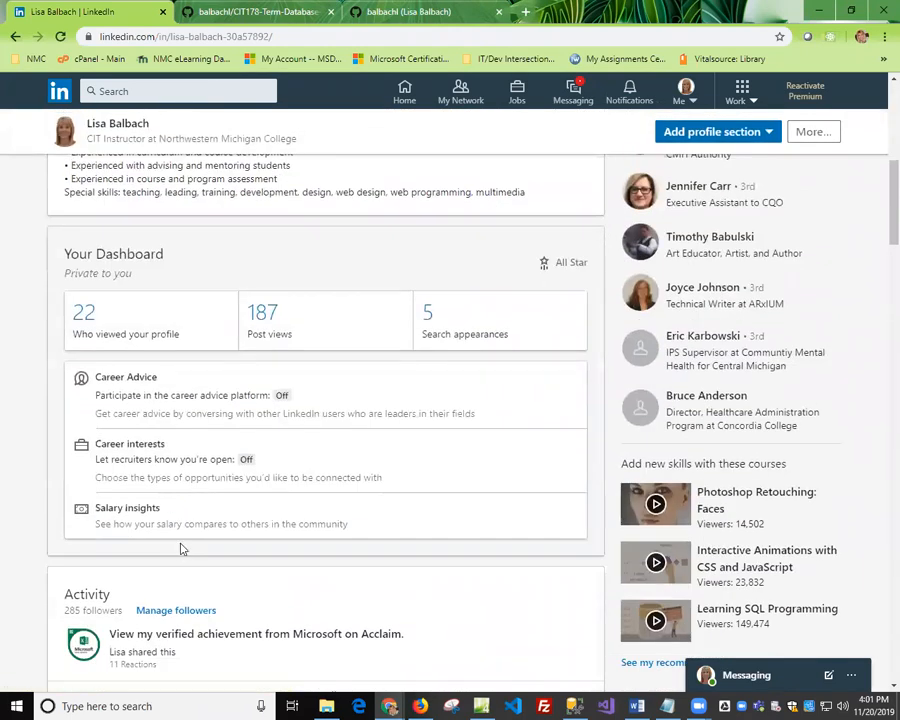
{"action": "scroll", "coordinate": [181, 548], "scroll_direction": "down", "scroll_amount": 20}
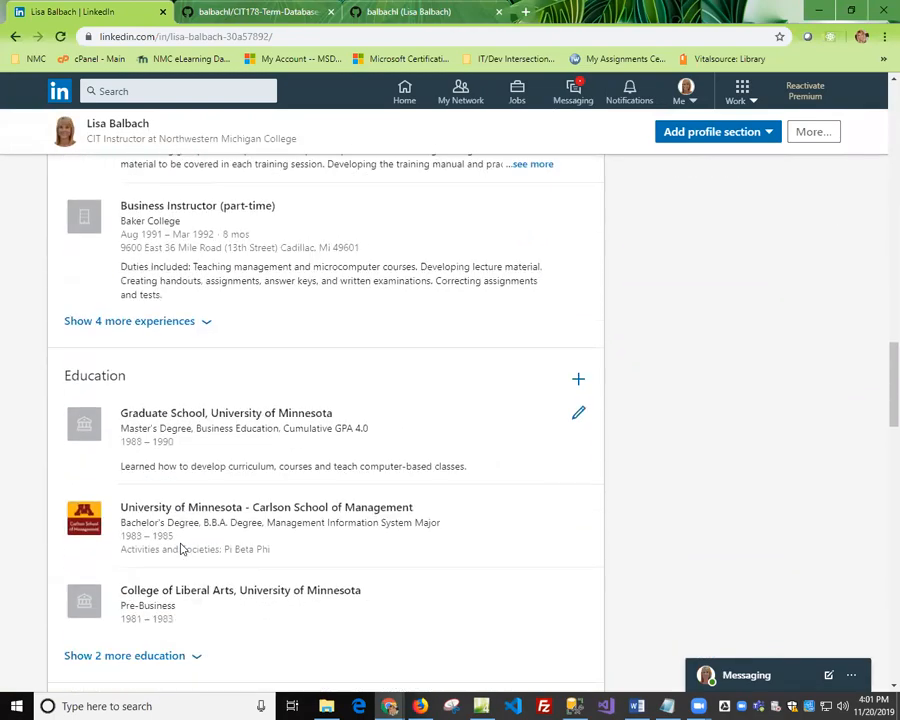
{"action": "scroll", "coordinate": [181, 548], "scroll_direction": "down", "scroll_amount": 20}
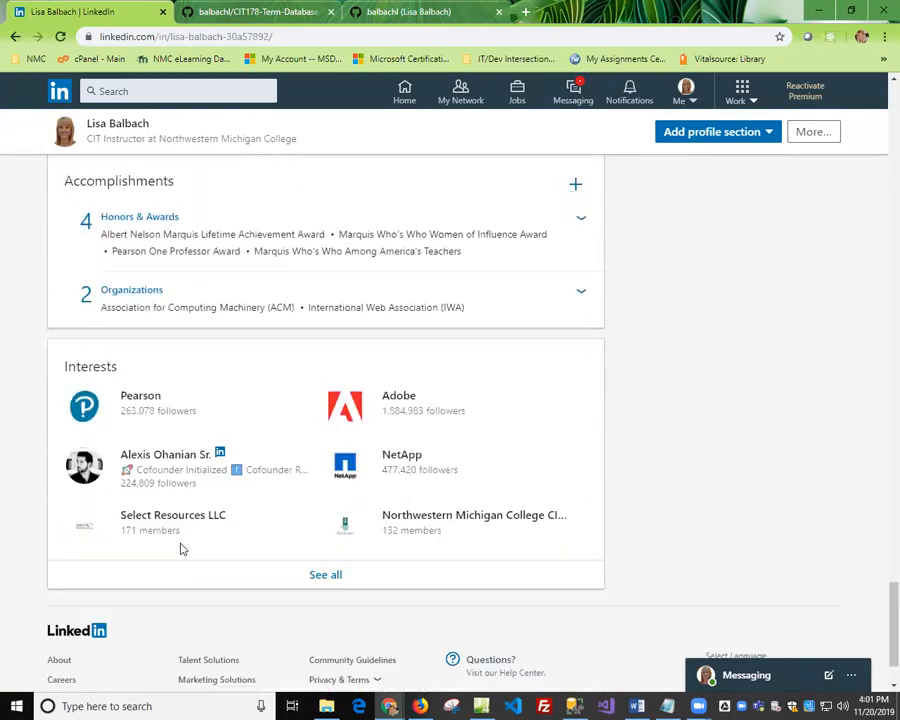
{"action": "scroll", "coordinate": [181, 548], "scroll_direction": "up", "scroll_amount": 4}
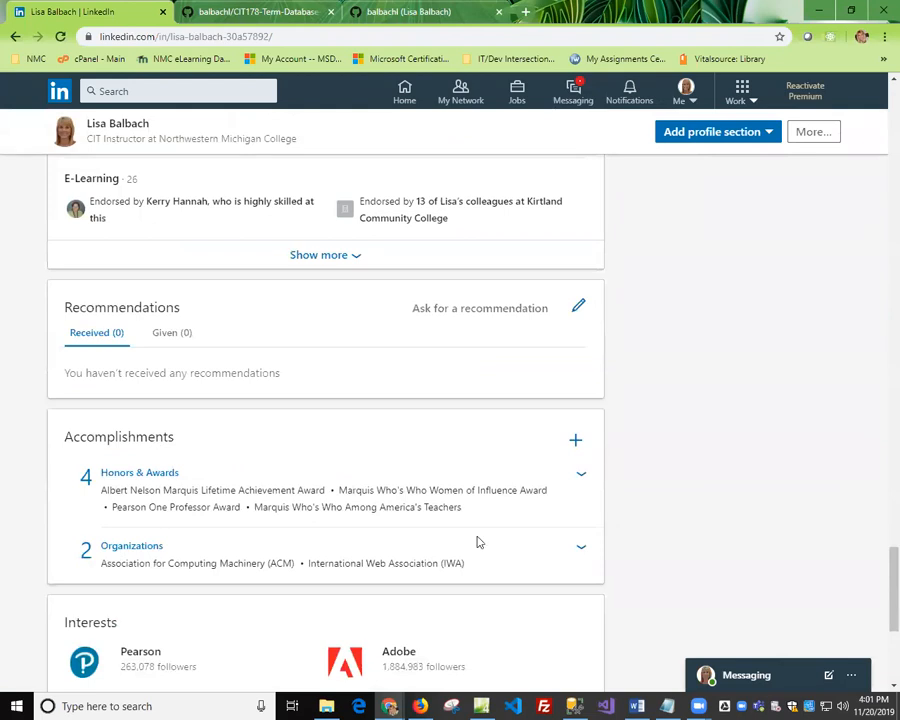
{"action": "left_click", "coordinate": [576, 445]}
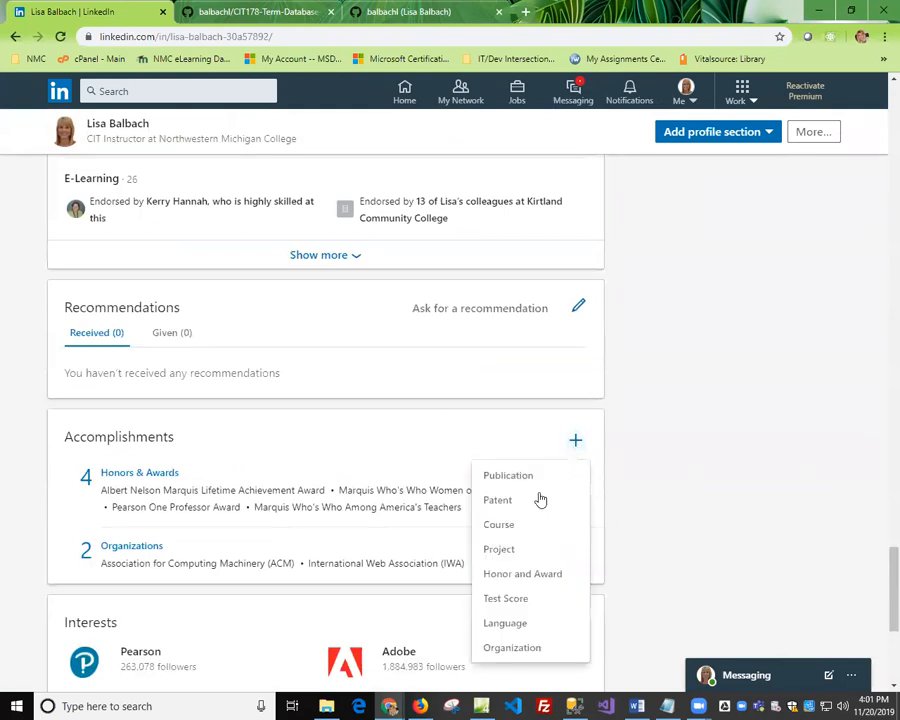
{"action": "left_click", "coordinate": [495, 548]}
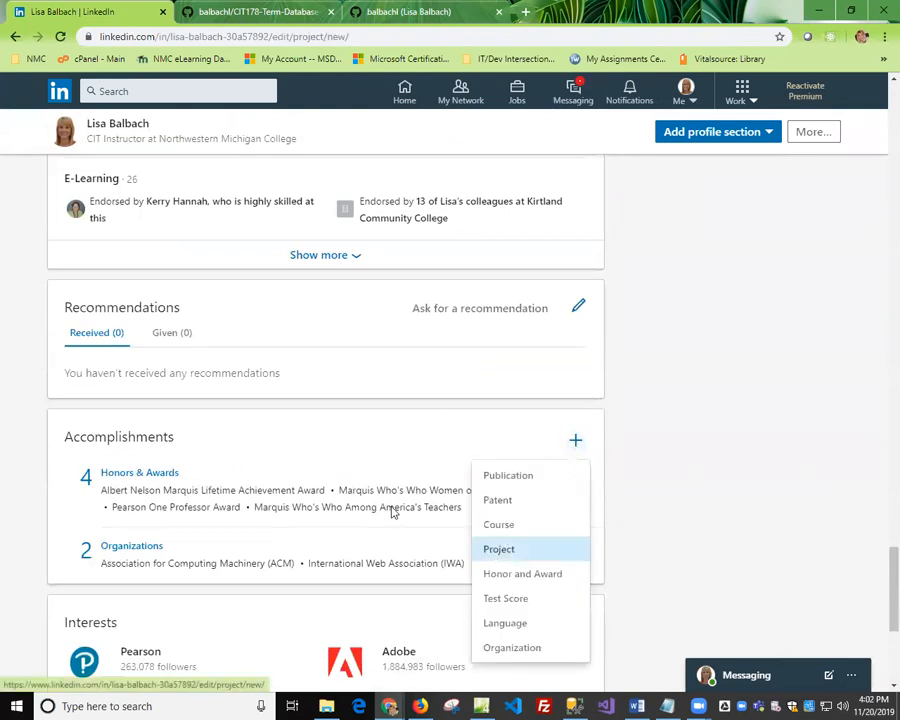
Name the project "Final Project for CIT178 Relational Databases" and associate it with CIT Instructor (full-time) at Northwestern Michigan College.
{"action": "left_click", "coordinate": [222, 185]}
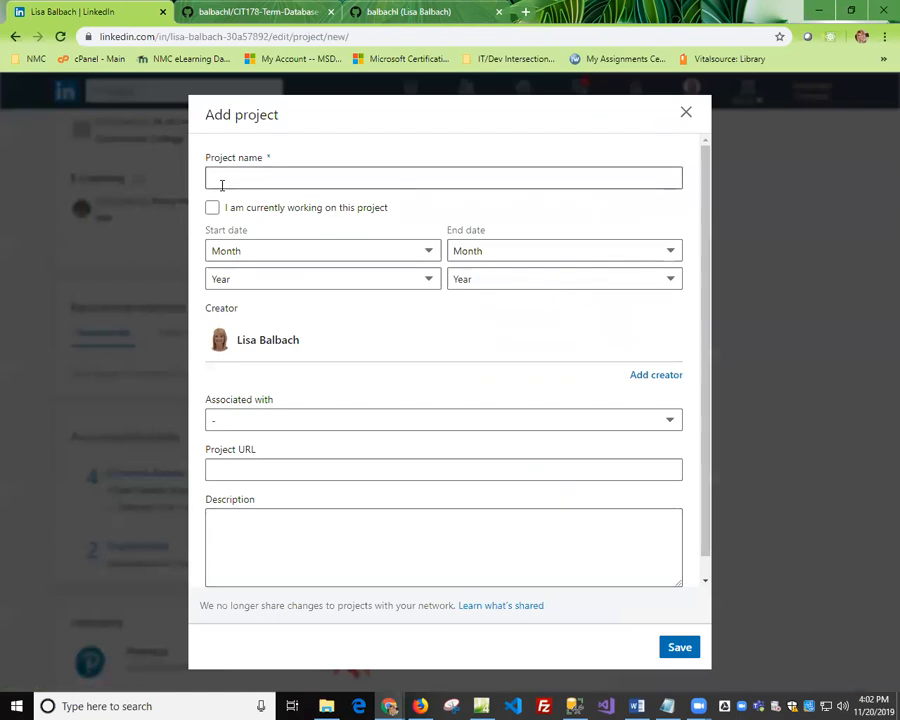
{"action": "left_click", "coordinate": [265, 178]}
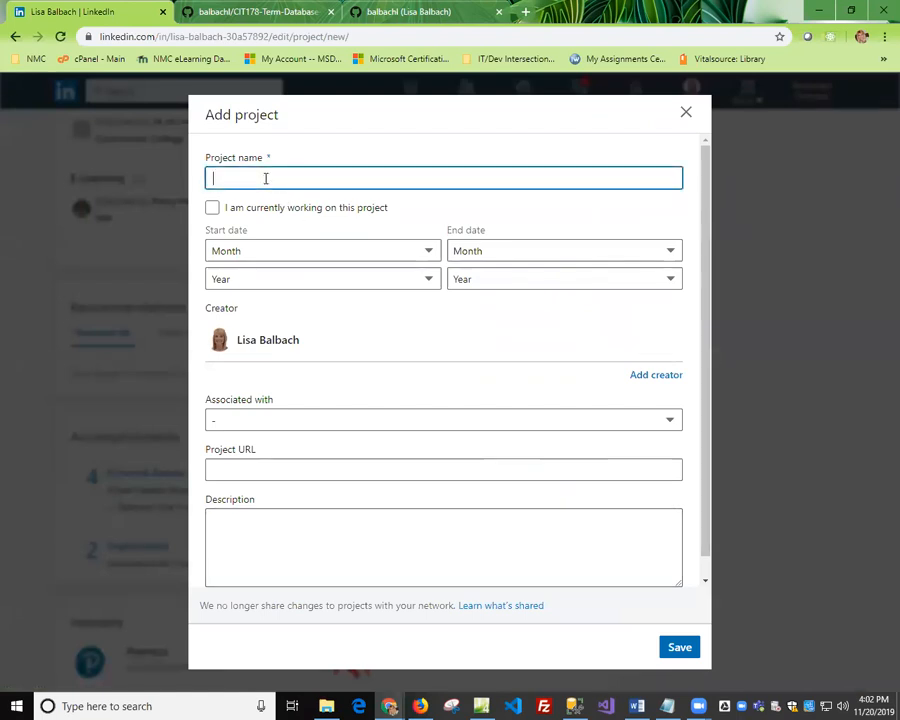
{"action": "type", "text": "Final Project for"}
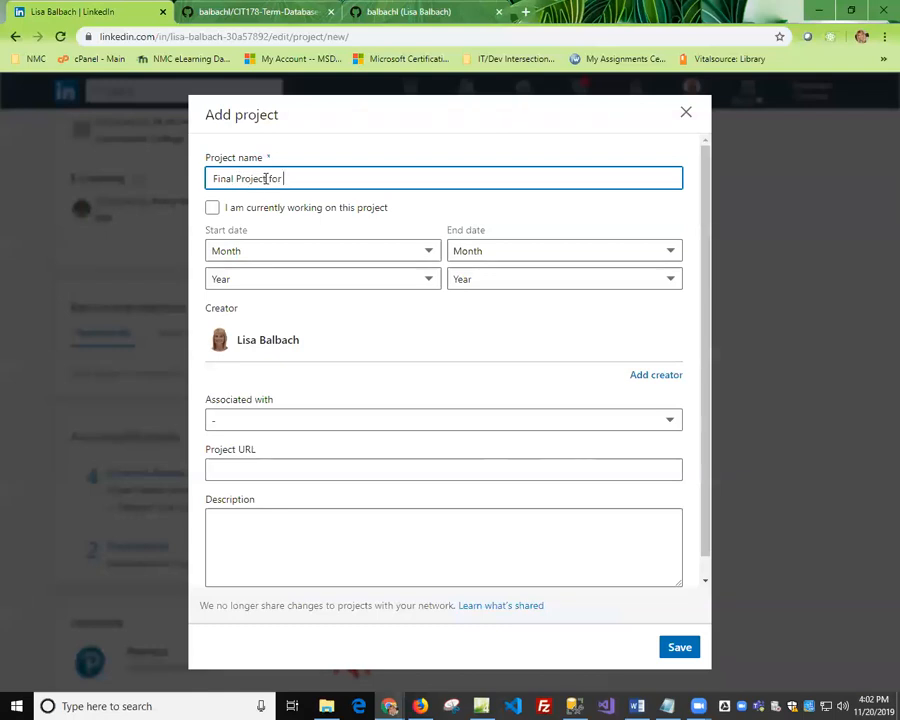
{"action": "type", "text": " CIT178 Relational Data"}
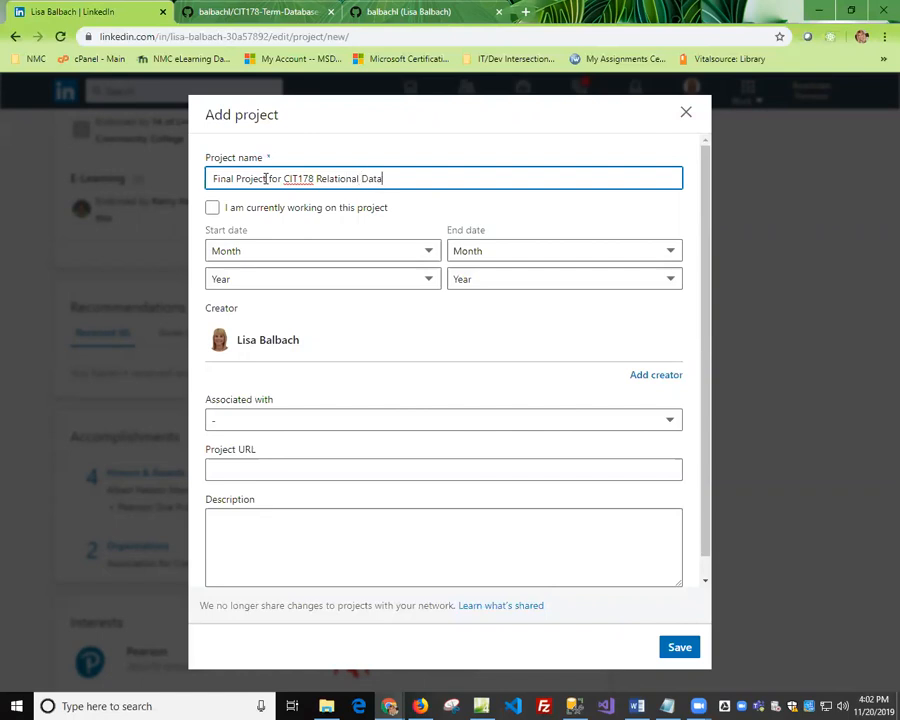
{"action": "type", "text": "bases"}
{"action": "left_click", "coordinate": [278, 424]}
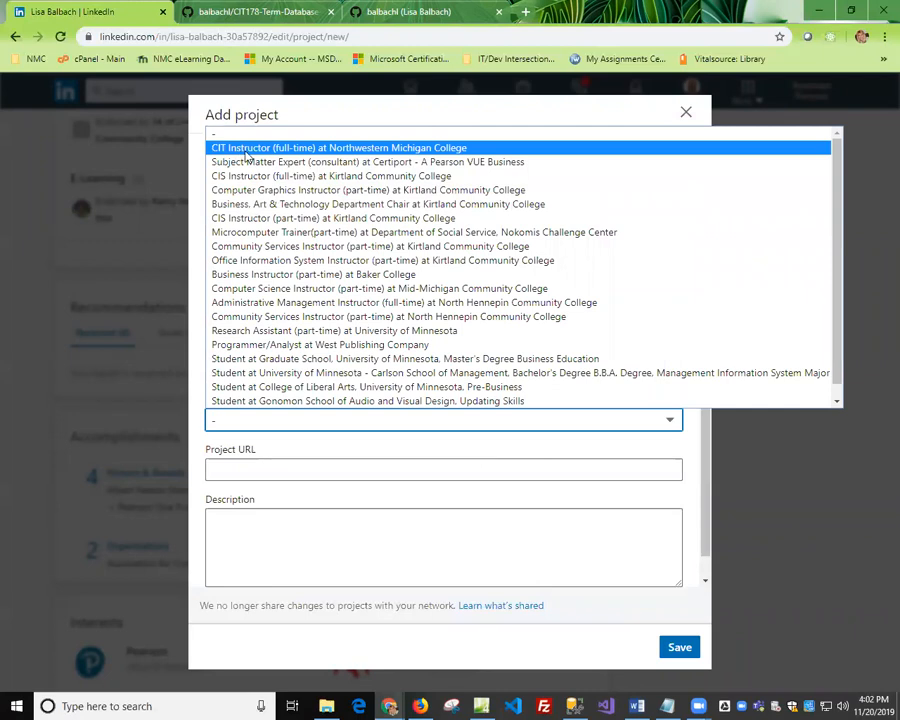
{"action": "left_click", "coordinate": [241, 150]}
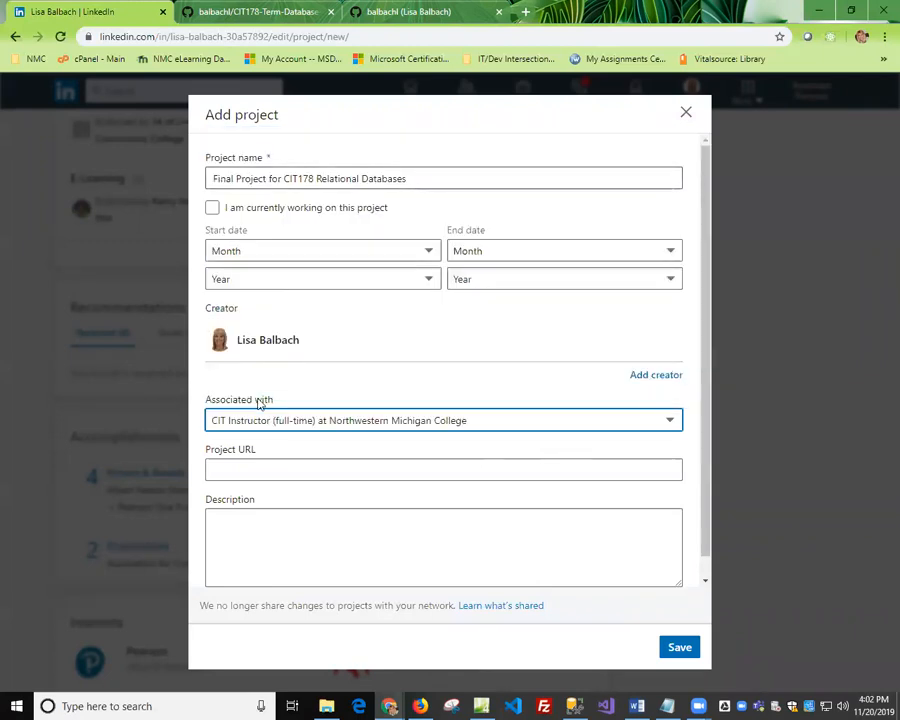
Copy the web address of the CIT178-Term-Database-Project repository on GitHub and paste it as the LinkedIn project's URL.
{"action": "left_click", "coordinate": [247, 12]}
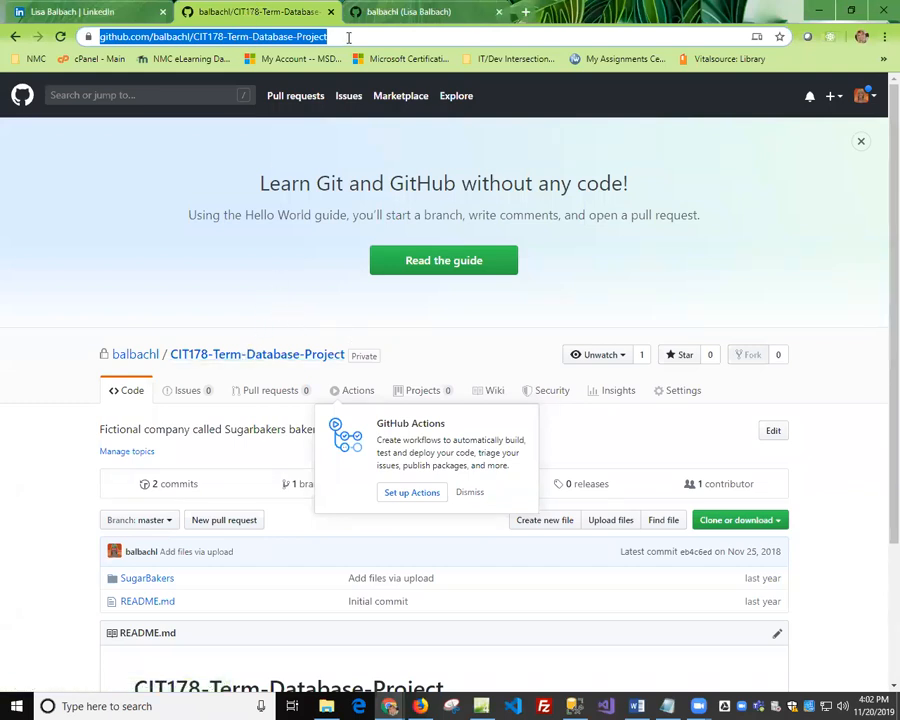
{"action": "left_click", "coordinate": [380, 36]}
{"action": "left_click_drag", "start_coordinate": [380, 36], "coordinate": [72, 32]}
{"action": "key", "text": "ctrl+c"}
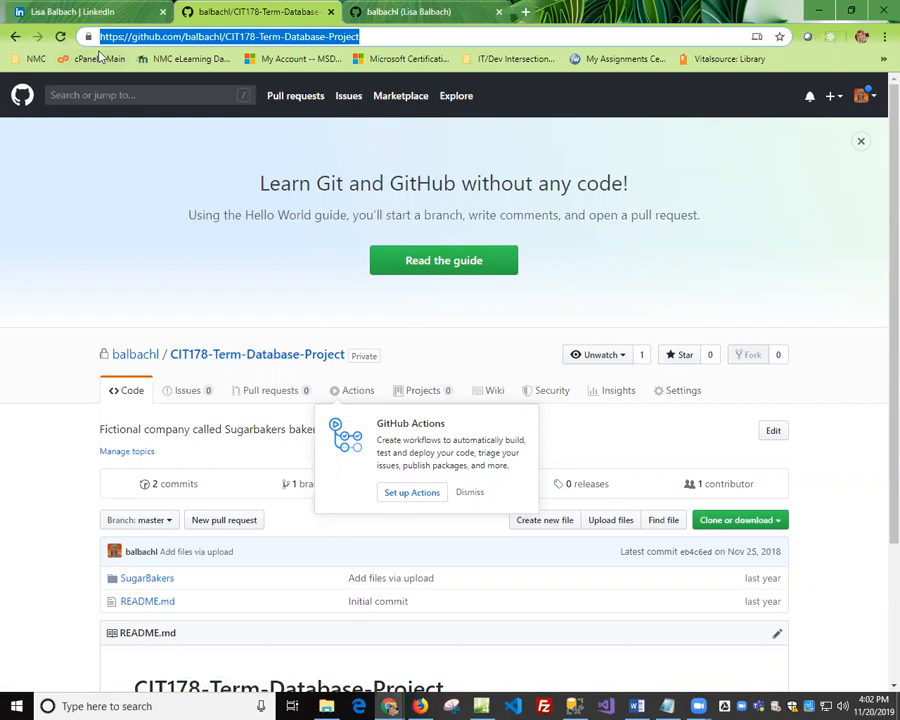
{"action": "left_click", "coordinate": [80, 11]}
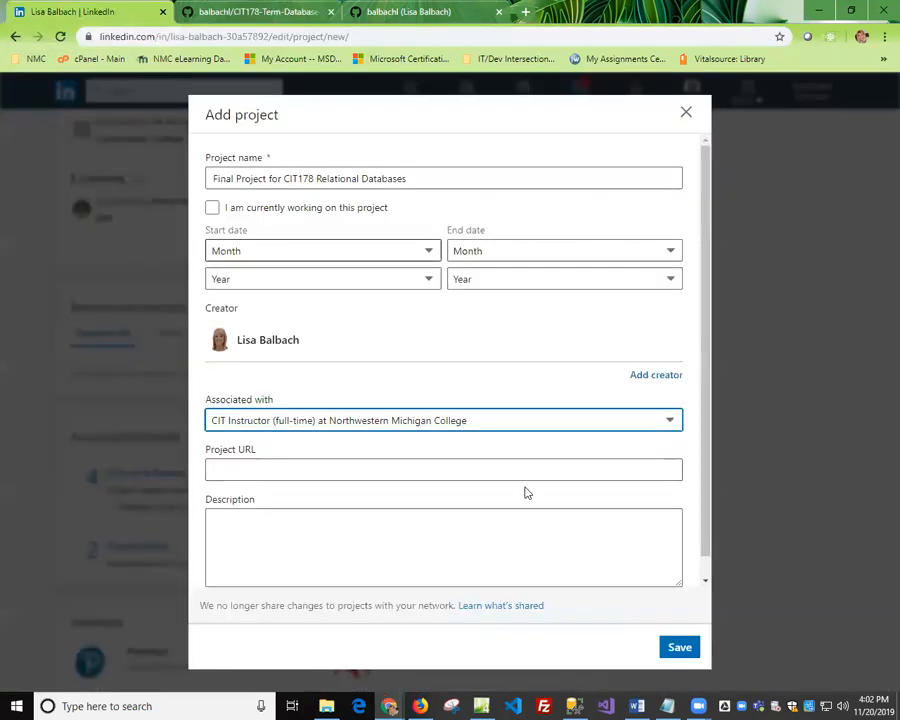
{"action": "left_click", "coordinate": [240, 467]}
{"action": "key", "text": "ctrl+v"}
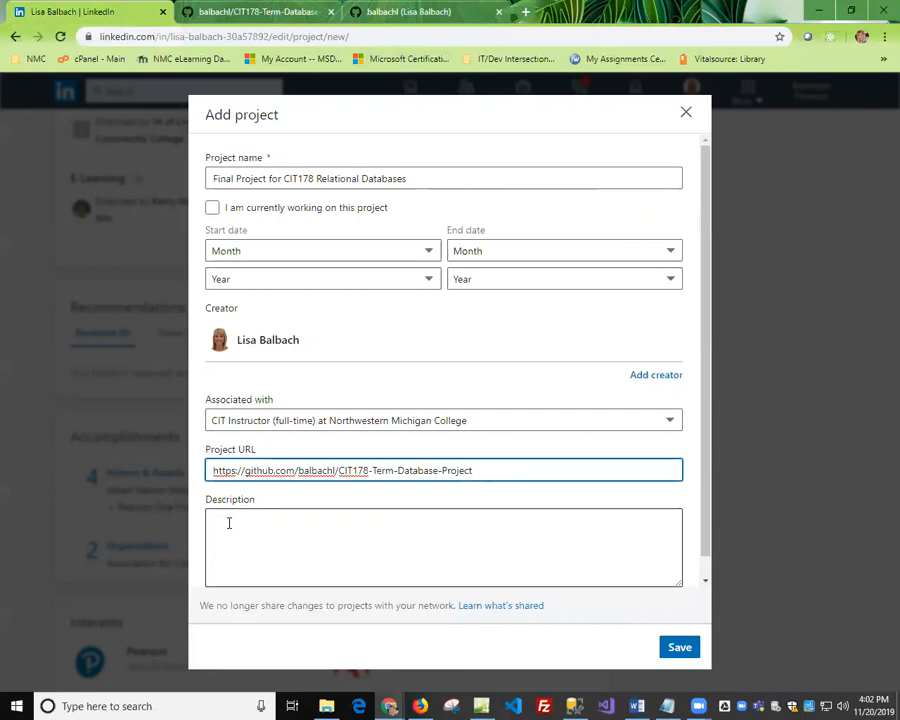
Describe the project as "Description: SQL Server code that creates a database, 6 related tables with at least 5 rows in each, procedures, triggers, constraints etc.".
{"action": "left_click", "coordinate": [229, 523]}
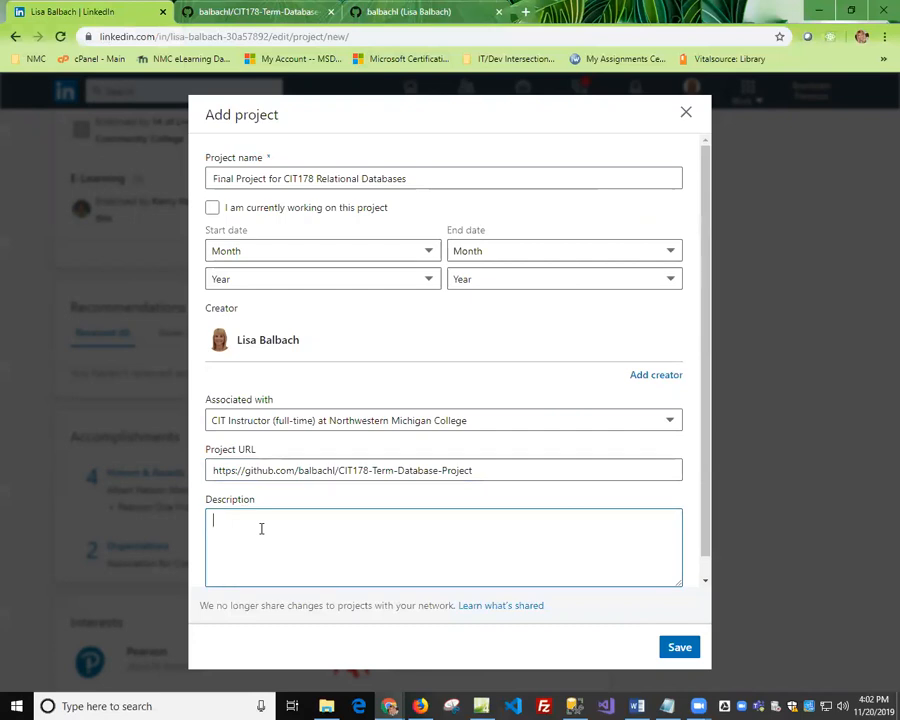
{"action": "type", "text": "Description"}
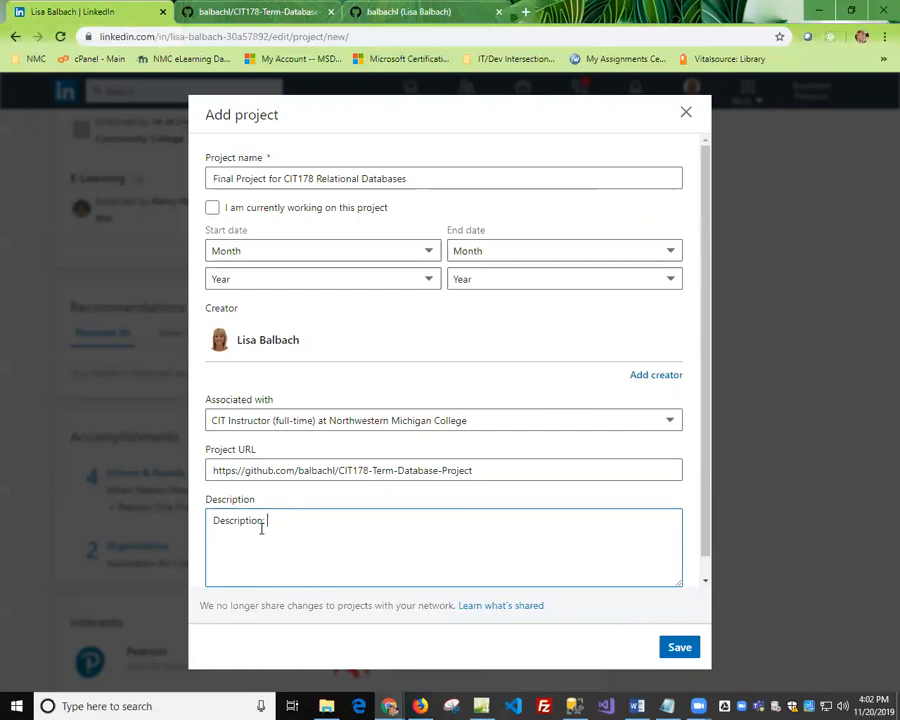
{"action": "type", "text": ": SQL Server code that creates a database. 6 related taab"}
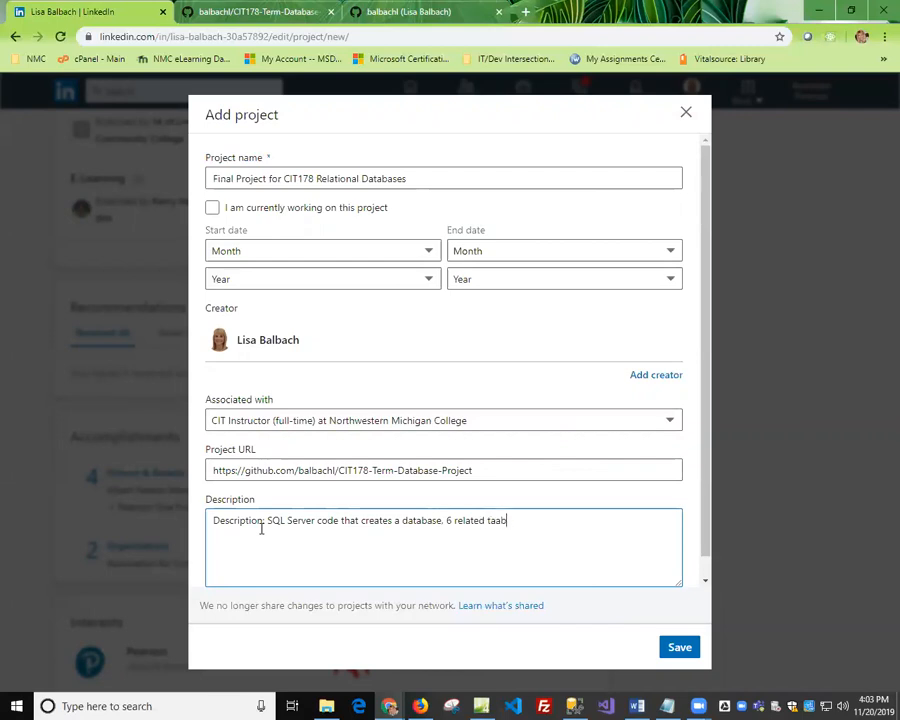
{"action": "type", "text": "les with at least"}
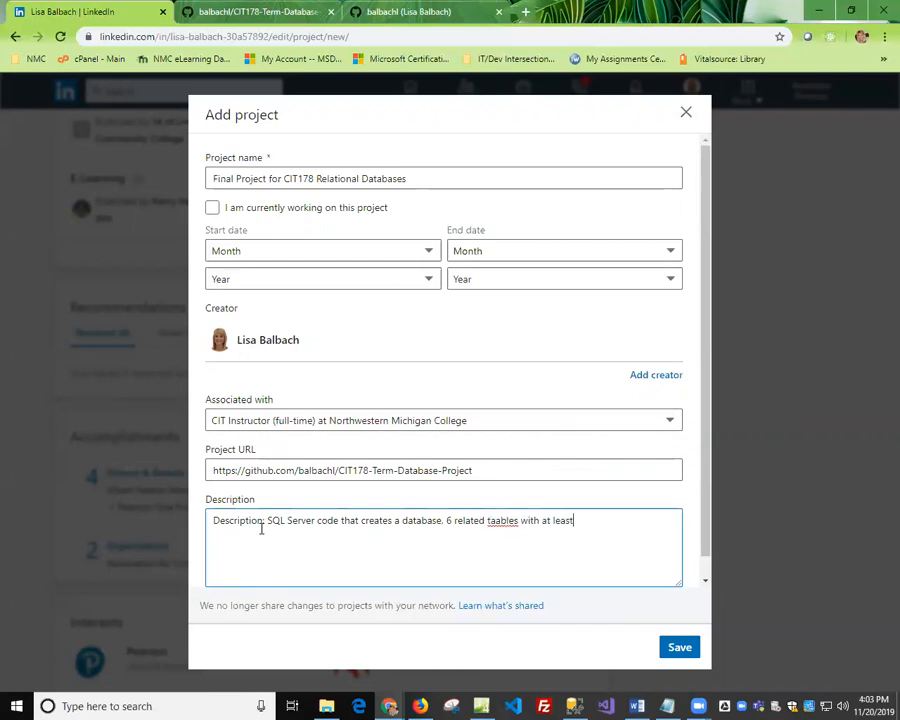
{"action": "type", "text": " 5 rows in each. procedures, t"}
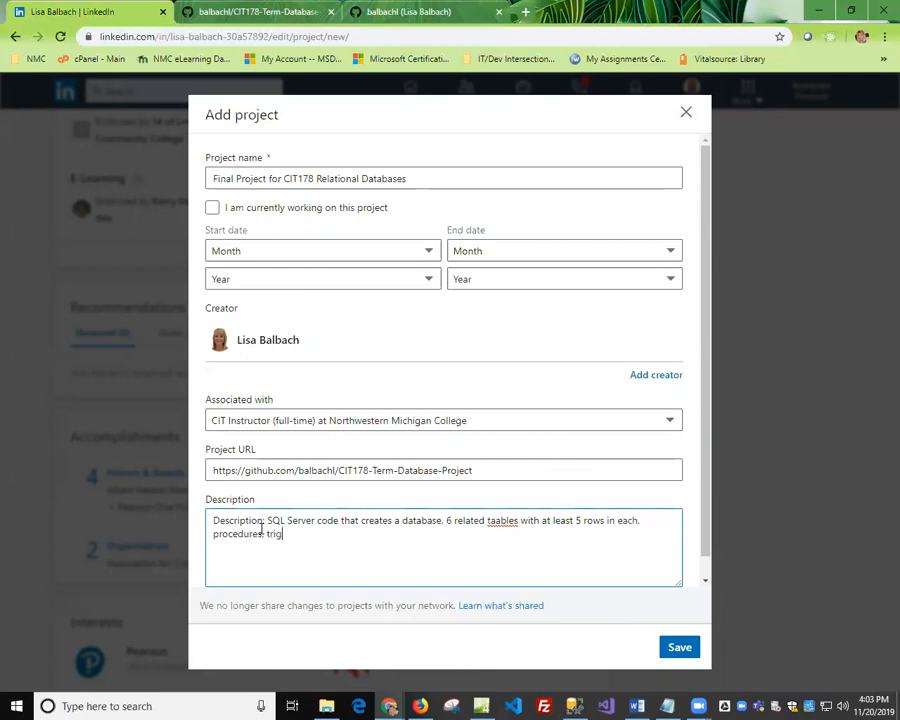
{"action": "type", "text": "riggers, constraints etc."}
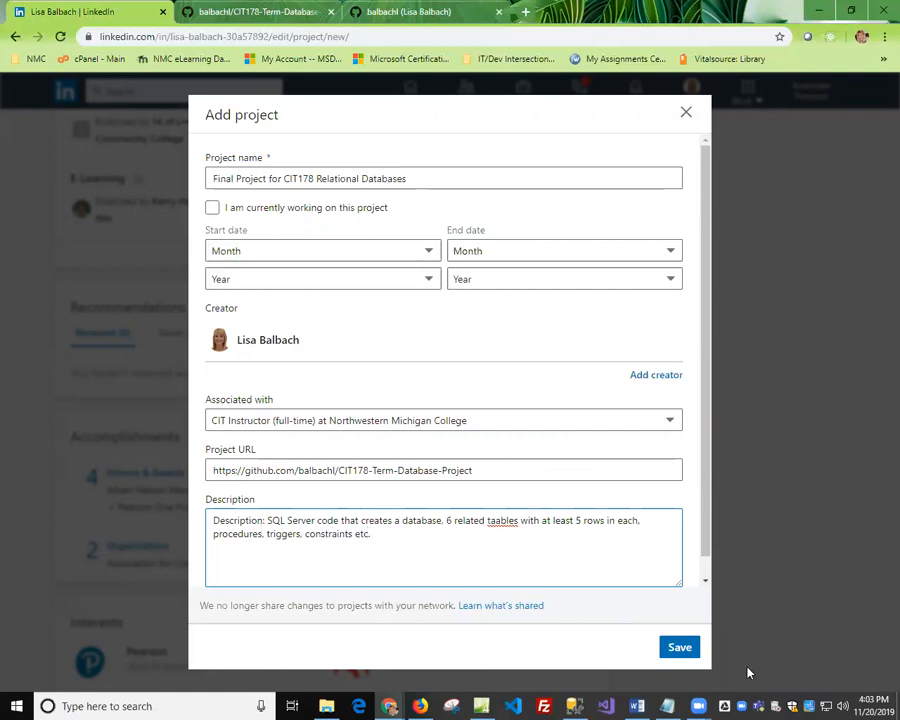
{"action": "left_click", "coordinate": [490, 521]}
{"action": "key", "text": "Delete"}
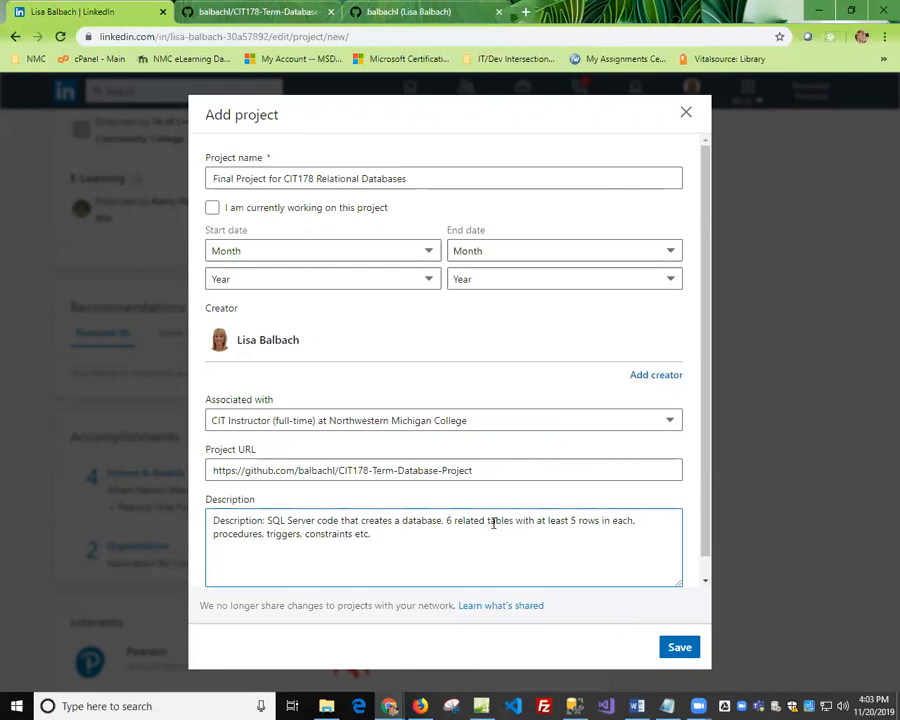
Add the line "Creation Date: October 2018" below the first paragraph of the project description.
{"action": "left_click", "coordinate": [403, 537]}
{"action": "key", "text": "Return"}
{"action": "type", "text": "Creation Date: October 2018"}
{"action": "key", "text": "Return"}
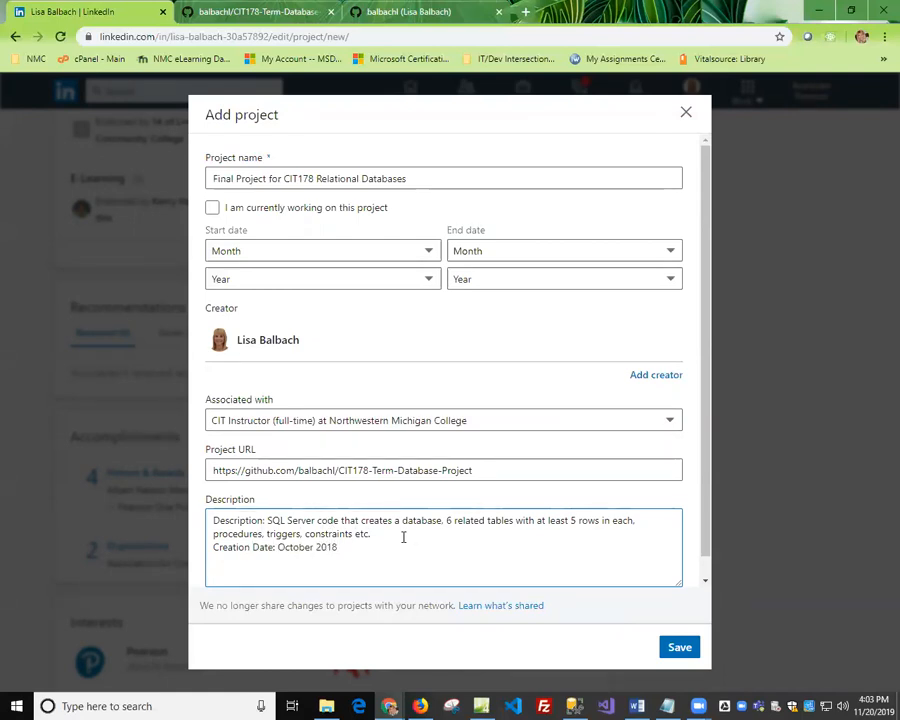
Add the line "Date of Last Revision: December 2018" to the project description.
{"action": "type", "text": "Date of Last Revision: October 2018"}
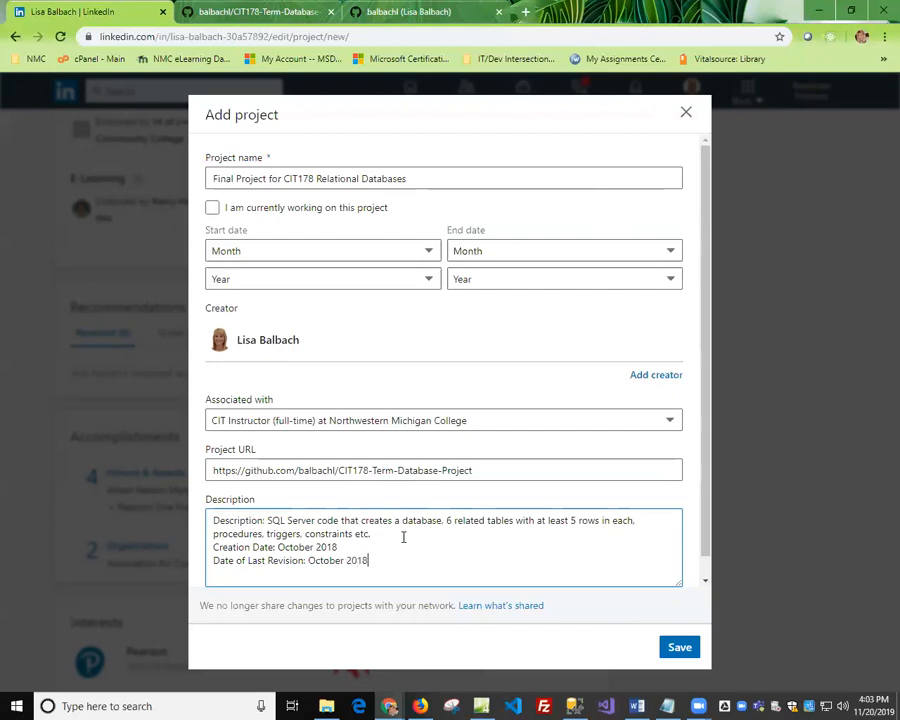
{"action": "key", "text": "BackSpace"}
{"action": "key", "text": "BackSpace"}
{"action": "key", "text": "BackSpace"}
{"action": "key", "text": "BackSpace"}
{"action": "key", "text": "BackSpace"}
{"action": "key", "text": "BackSpace"}
{"action": "key", "text": "BackSpace"}
{"action": "type", "text": "December 2018 "}
{"action": "type", "text": "Documentation"}
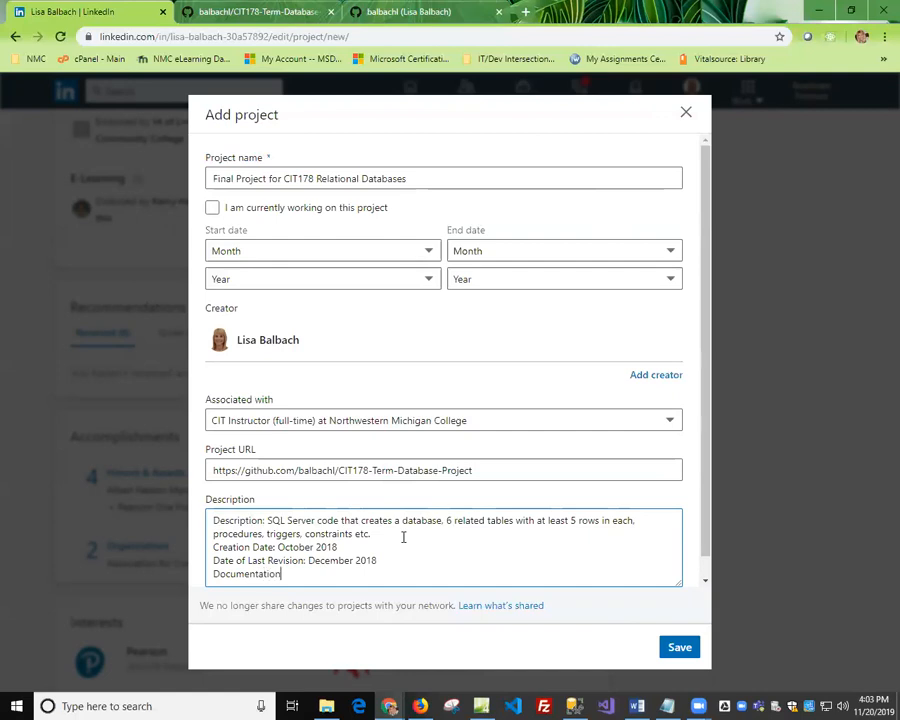
{"action": "type", "text": ":  Database diagram is included in the GitHub Repository"}
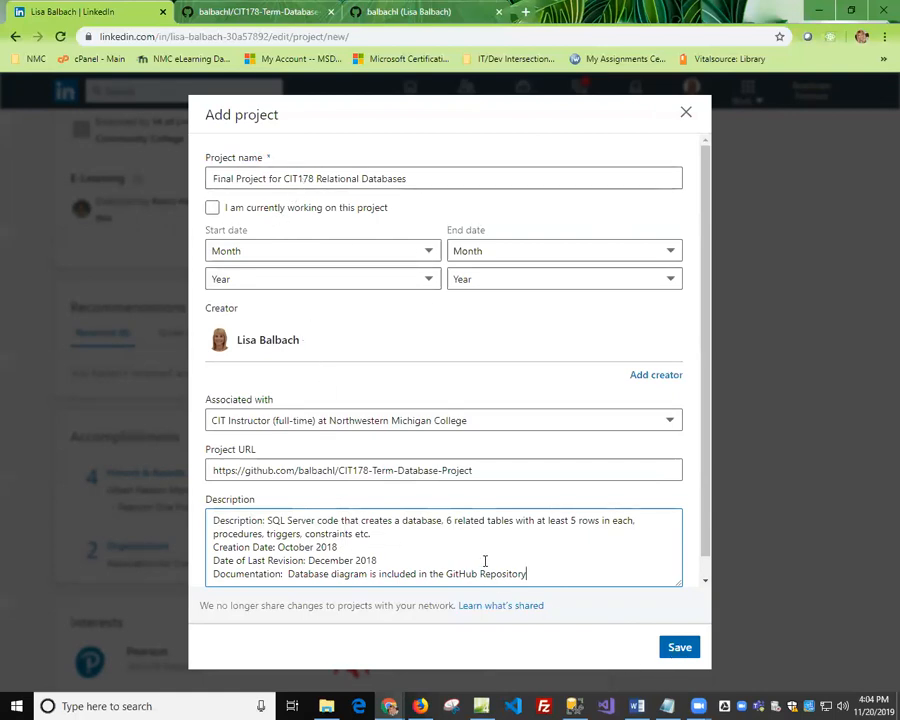
Finish the description with "Documentation: Database diagram is included in the GitHub Repository" and save the project.
{"action": "left_click", "coordinate": [678, 648]}
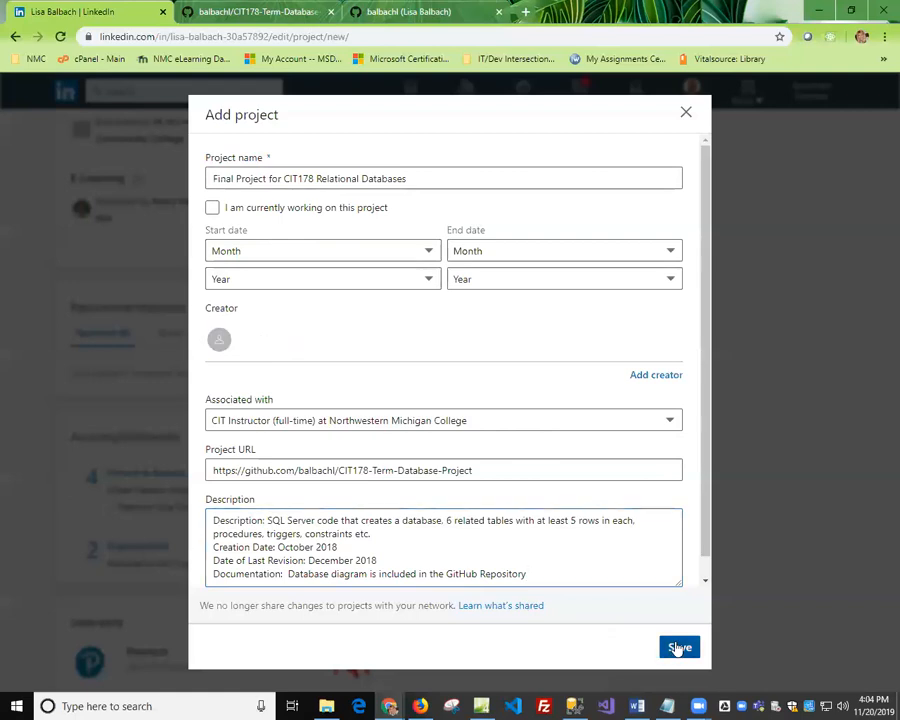
Start adding a second project to the Accomplishments section.
{"action": "scroll", "coordinate": [450, 570], "scroll_direction": "down", "scroll_amount": 1}
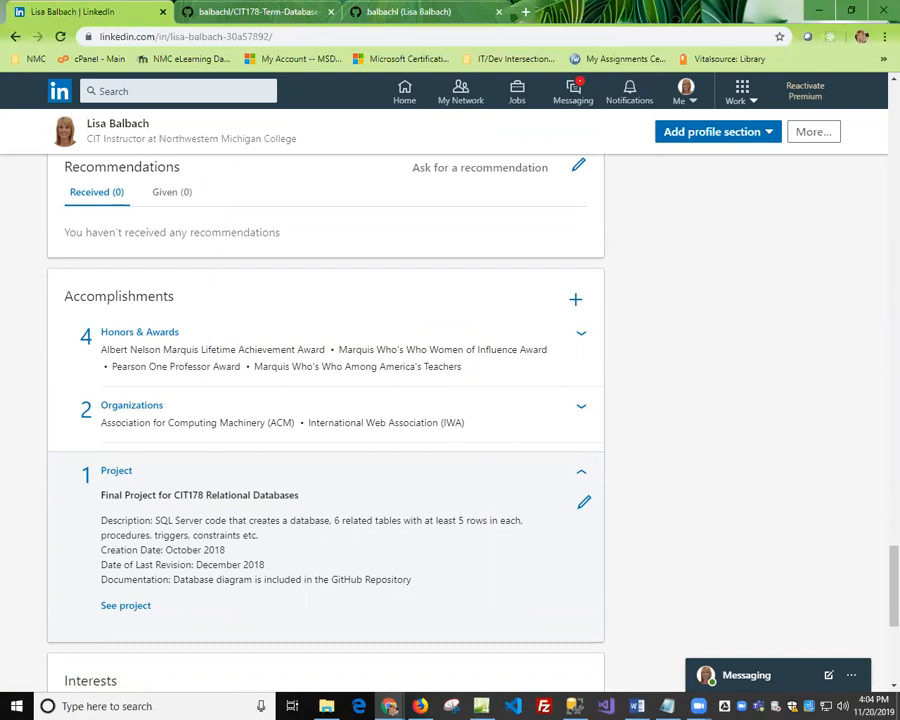
{"action": "left_click", "coordinate": [573, 297]}
{"action": "left_click", "coordinate": [505, 408]}
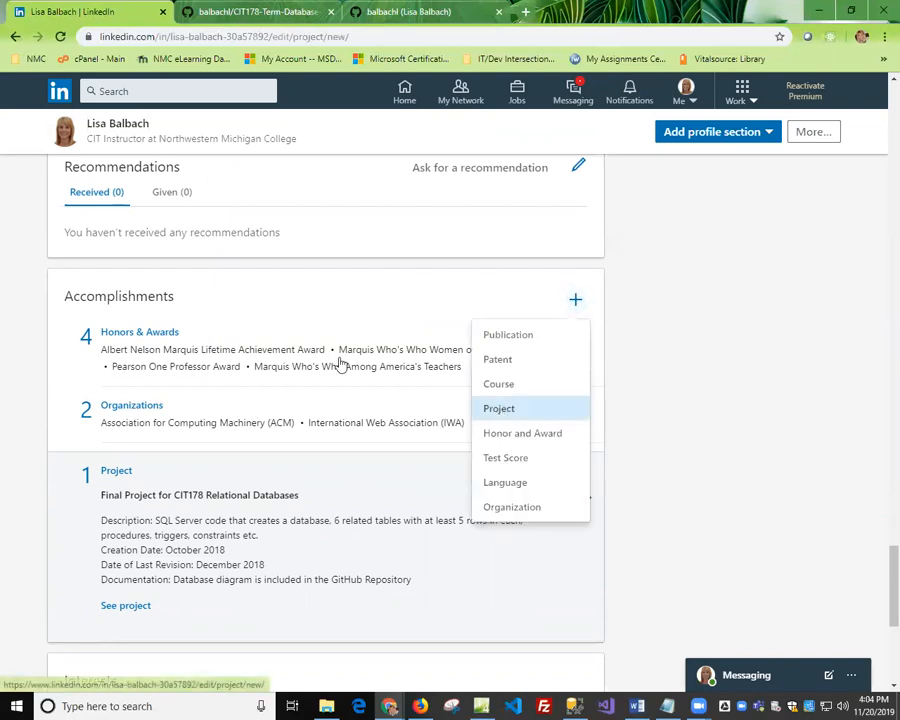
Name the new project "Final project for CIT180 HTML and CSS Programming (Web Development)".
{"action": "left_click", "coordinate": [223, 175]}
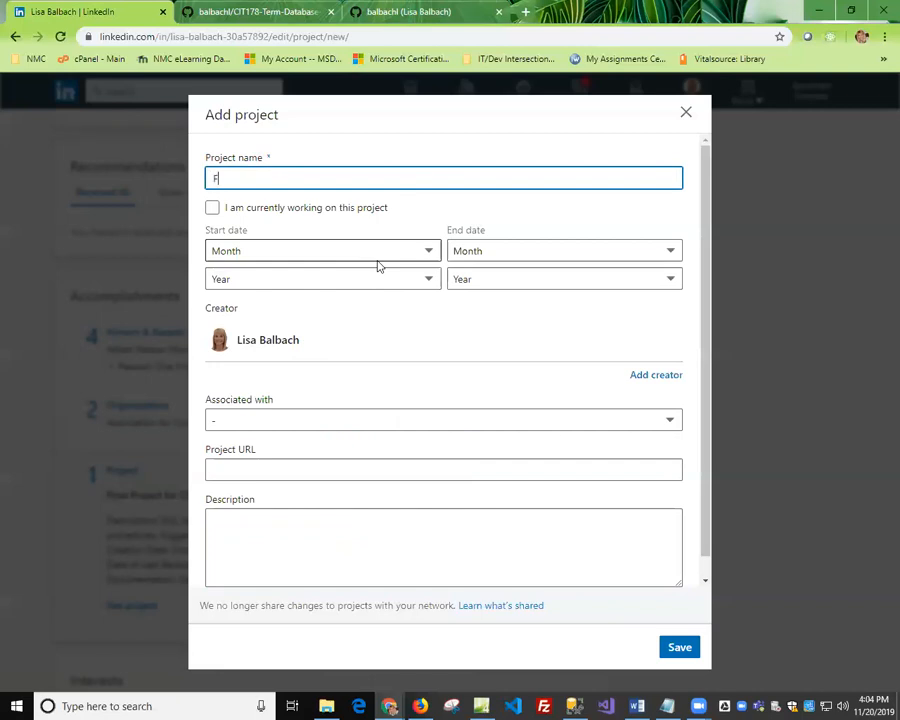
{"action": "type", "text": "Finral project for CIT190"}
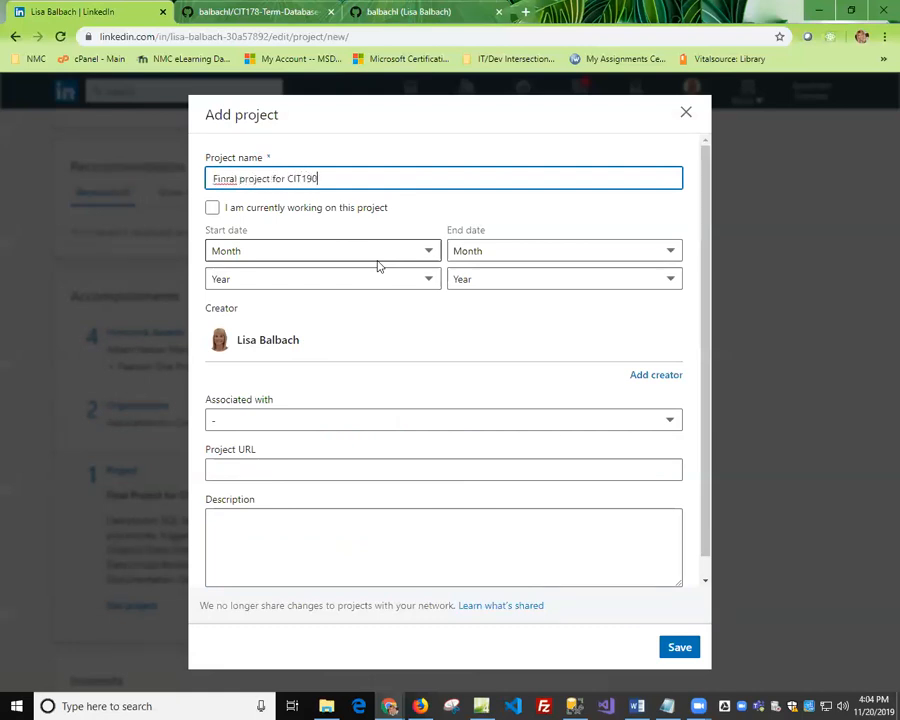
{"action": "key", "text": "BackSpace"}
{"action": "key", "text": "BackSpace"}
{"action": "key", "text": "BackSpace"}
{"action": "key", "text": "BackSpace"}
{"action": "key", "text": "BackSpace"}
{"action": "key", "text": "BackSpace"}
{"action": "key", "text": "BackSpace"}
{"action": "key", "text": "BackSpace"}
{"action": "key", "text": "BackSpace"}
{"action": "key", "text": "BackSpace"}
{"action": "key", "text": "BackSpace"}
{"action": "key", "text": "BackSpace"}
{"action": "key", "text": "BackSpace"}
{"action": "key", "text": "BackSpace"}
{"action": "key", "text": "BackSpace"}
{"action": "key", "text": "BackSpace"}
{"action": "key", "text": "BackSpace"}
{"action": "key", "text": "BackSpace"}
{"action": "key", "text": "BackSpace"}
{"action": "key", "text": "BackSpace"}
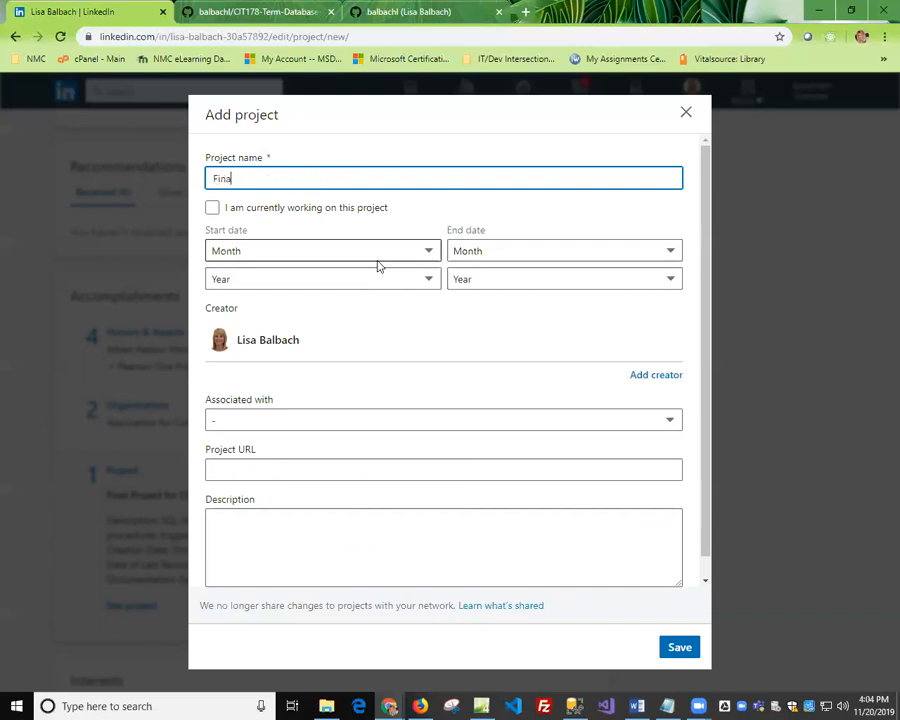
{"action": "type", "text": "project for CIT180 HTML a"}
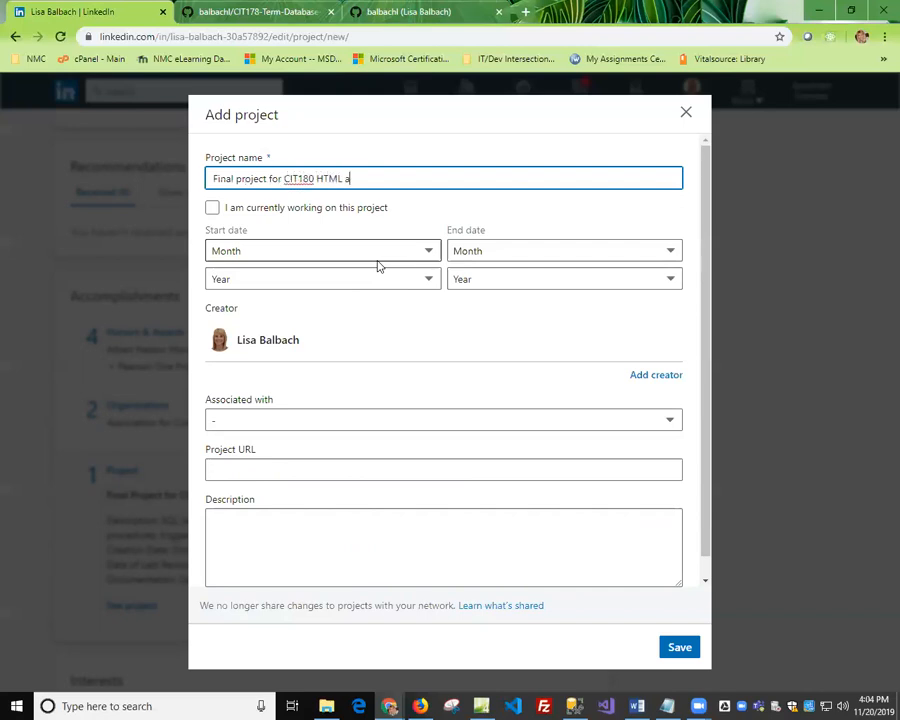
{"action": "type", "text": "nd CSS Programmi"}
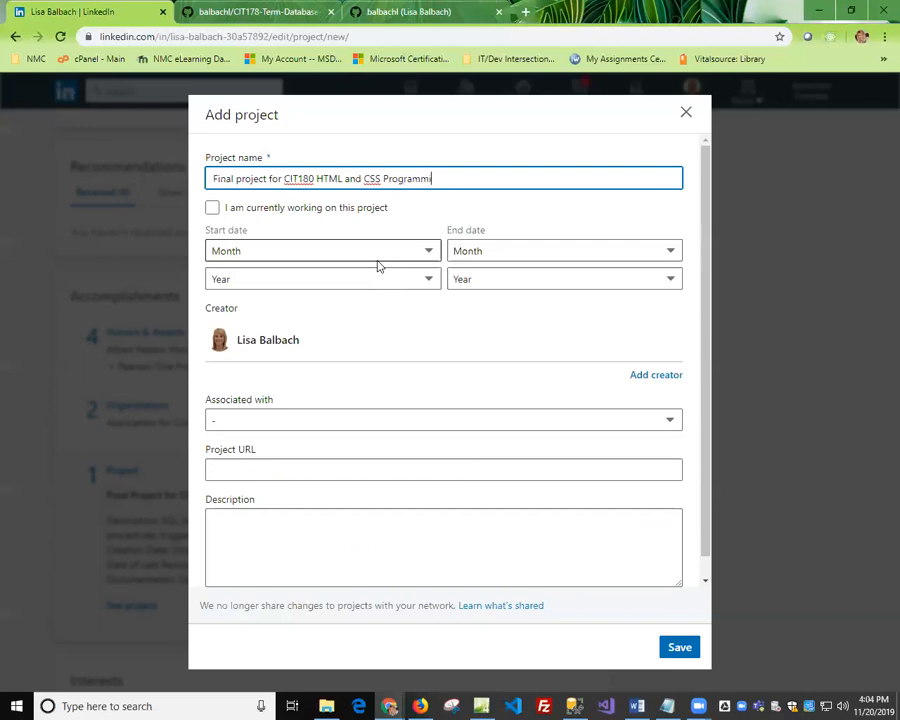
{"action": "type", "text": "ng (Web Development)"}
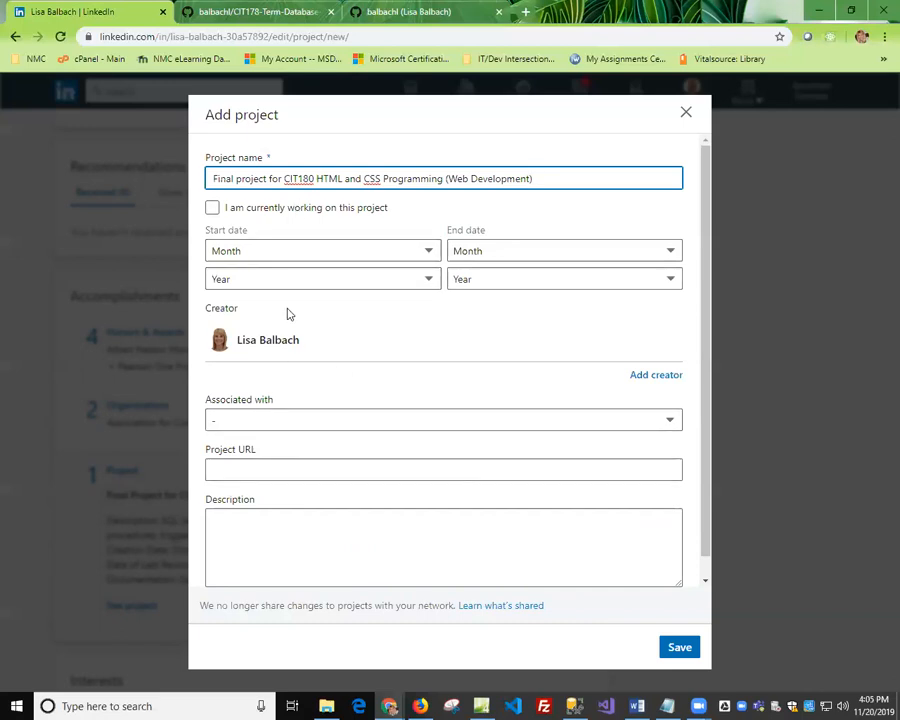
Associate the project with CIT Instructor (full-time) at Northwestern Michigan College and set its URL to the HTML-and-CSS-Final-Project repository on GitHub.
{"action": "left_click", "coordinate": [335, 421]}
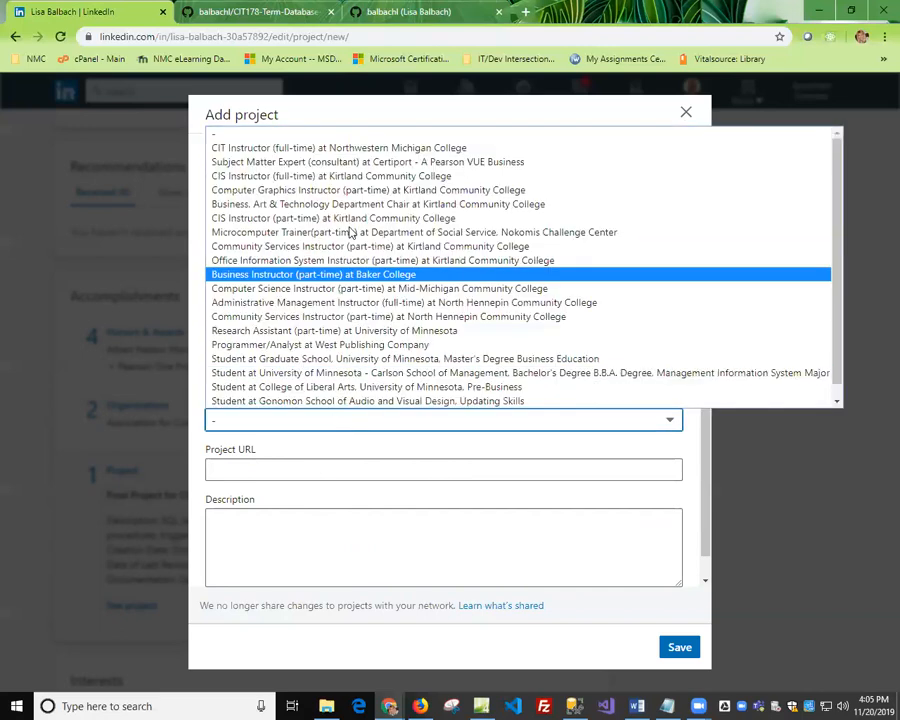
{"action": "left_click", "coordinate": [338, 148]}
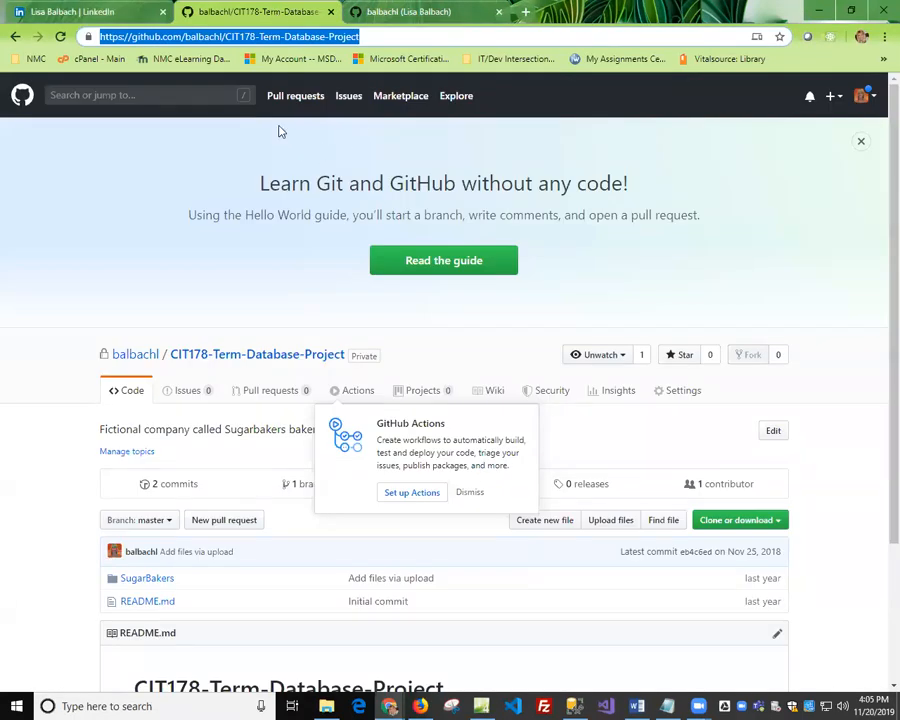
{"action": "left_click", "coordinate": [15, 36]}
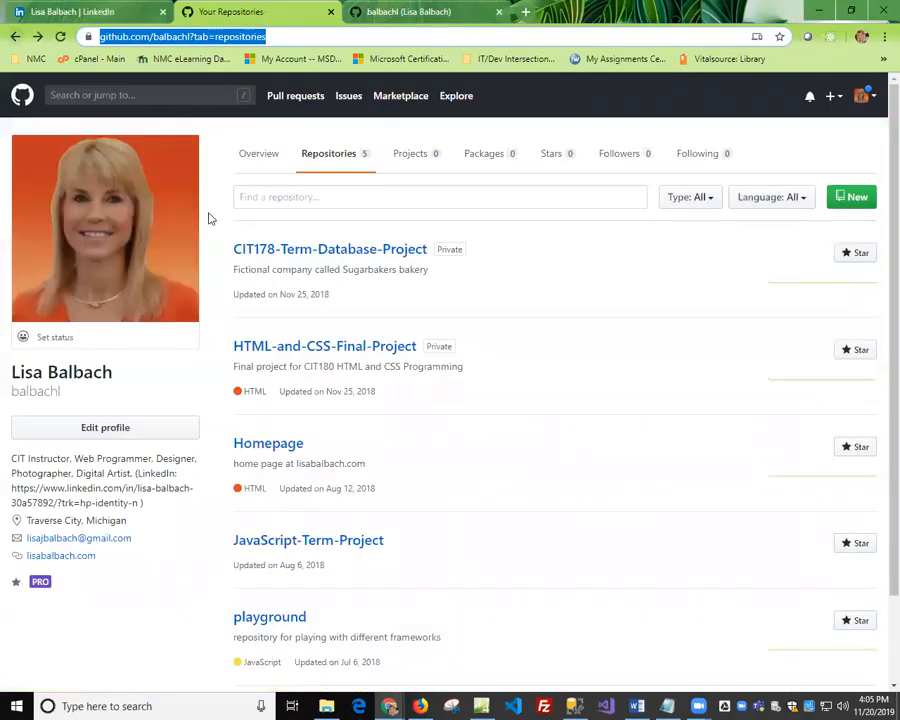
{"action": "left_click", "coordinate": [348, 347]}
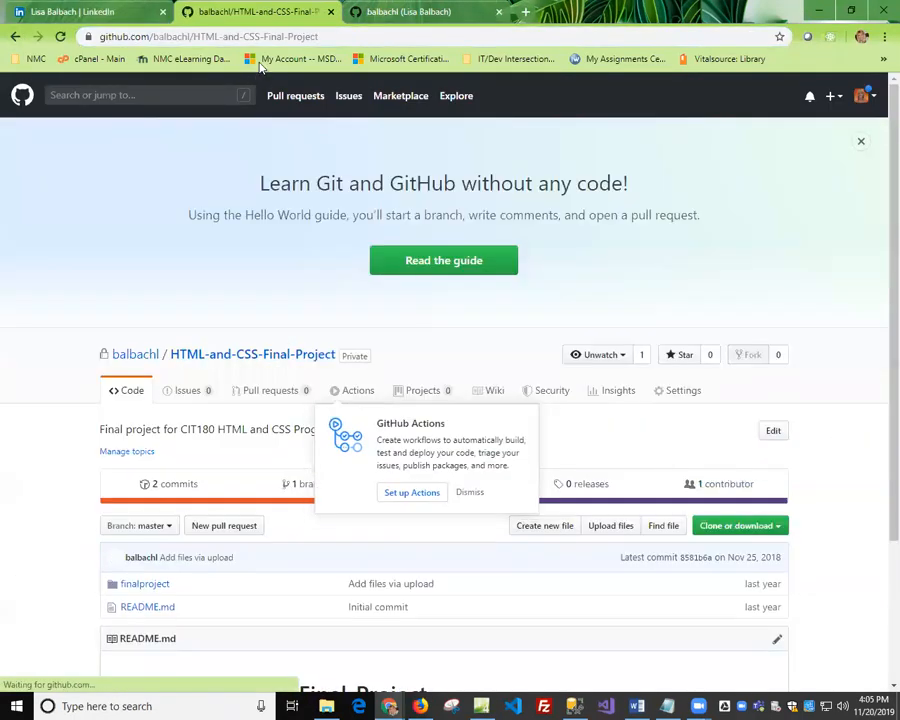
{"action": "left_click", "coordinate": [294, 38]}
{"action": "key", "text": "ctrl+c"}
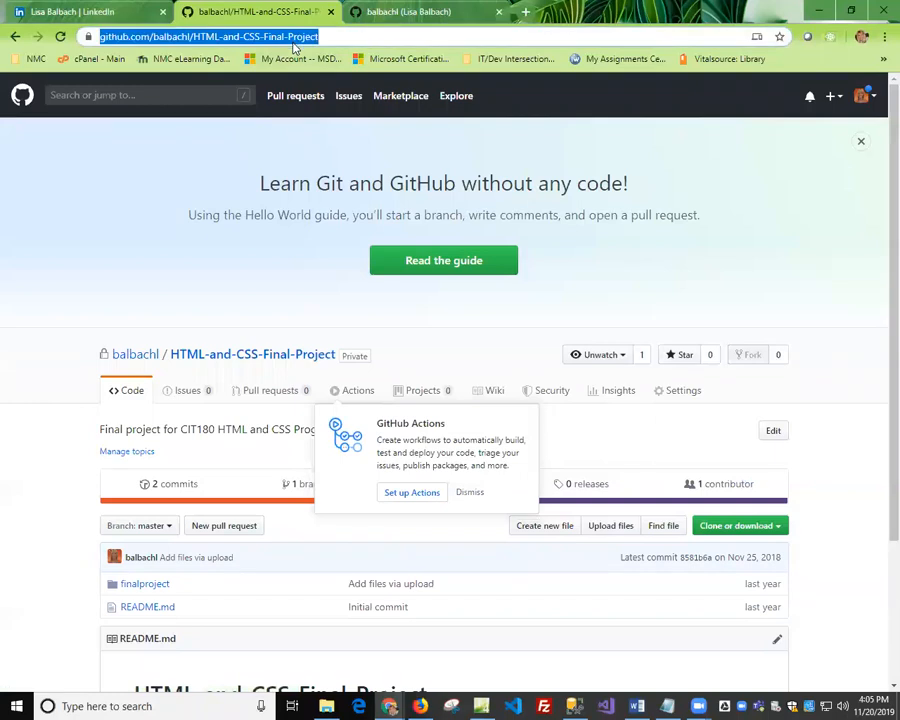
{"action": "left_click", "coordinate": [75, 12]}
{"action": "left_click", "coordinate": [272, 469]}
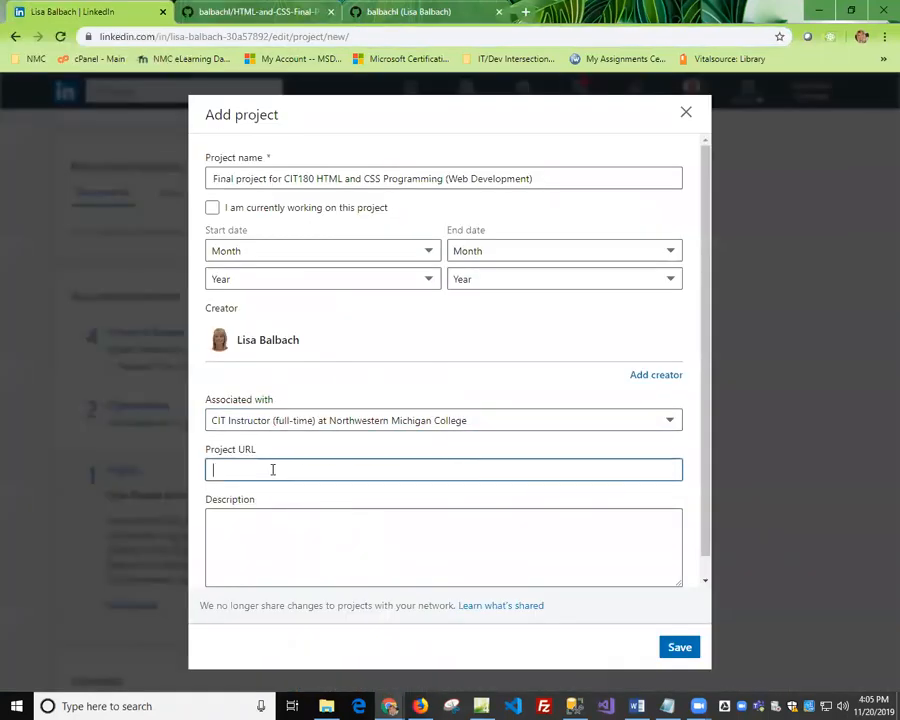
{"action": "key", "text": "ctrl+v"}
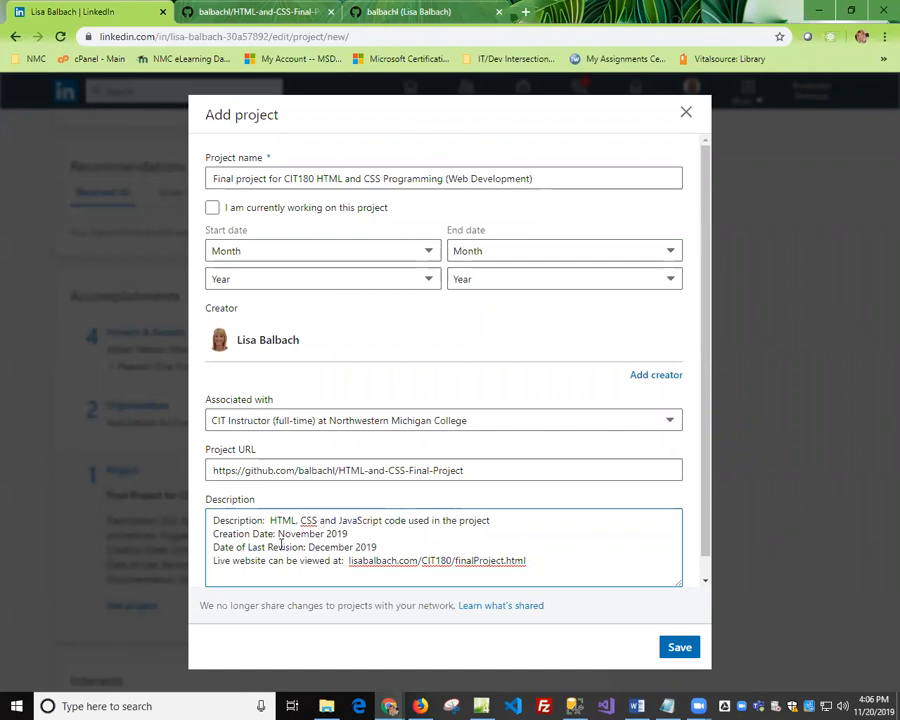
{"action": "left_click", "coordinate": [347, 561]}
{"action": "type", "text": "https://"}
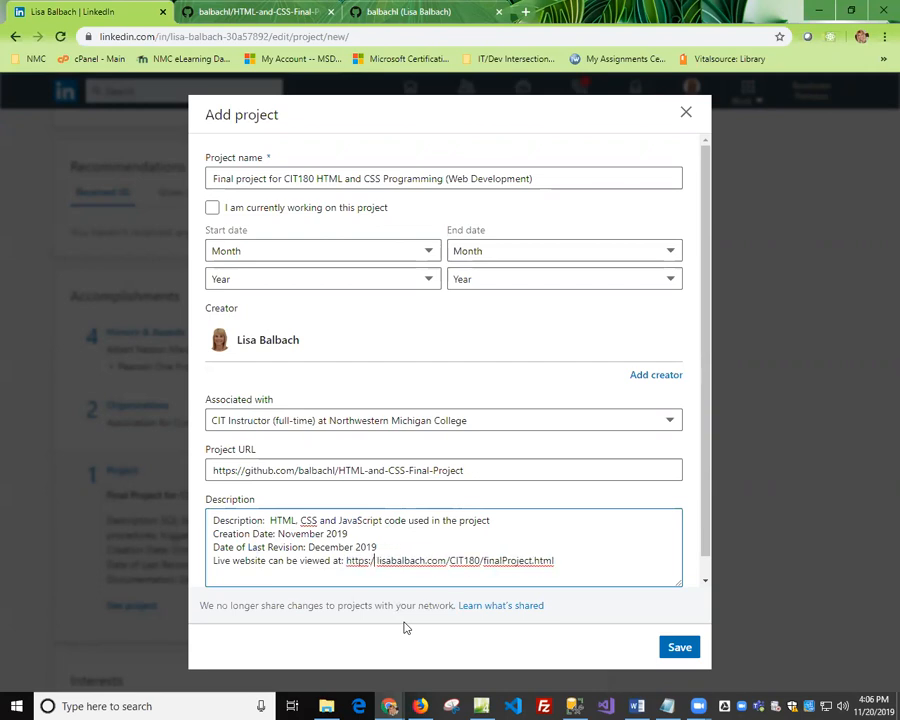
{"action": "key", "text": "BackSpace"}
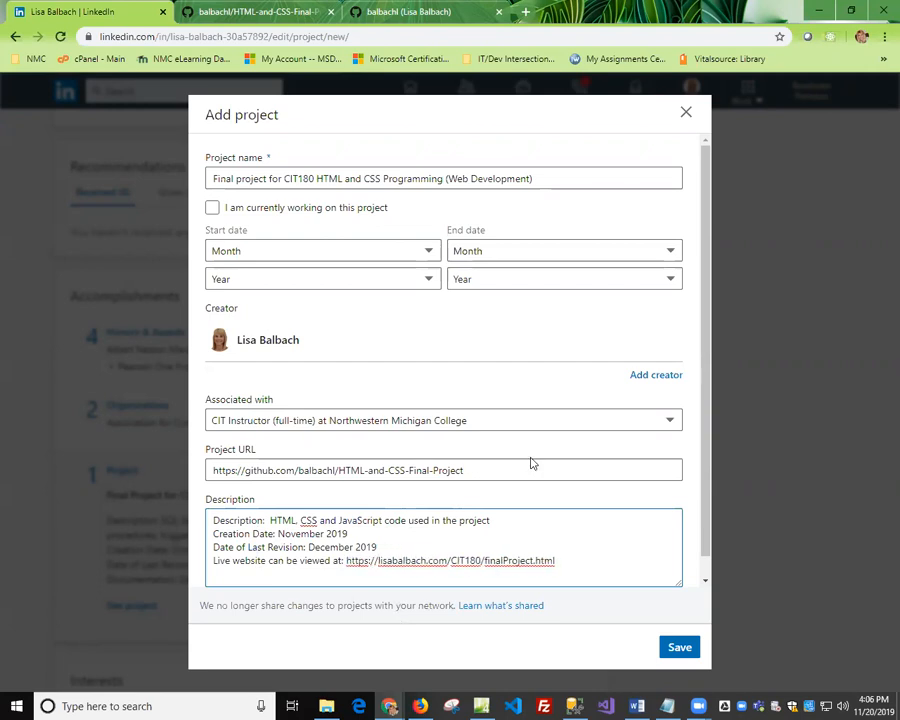
{"action": "left_click", "coordinate": [679, 648]}
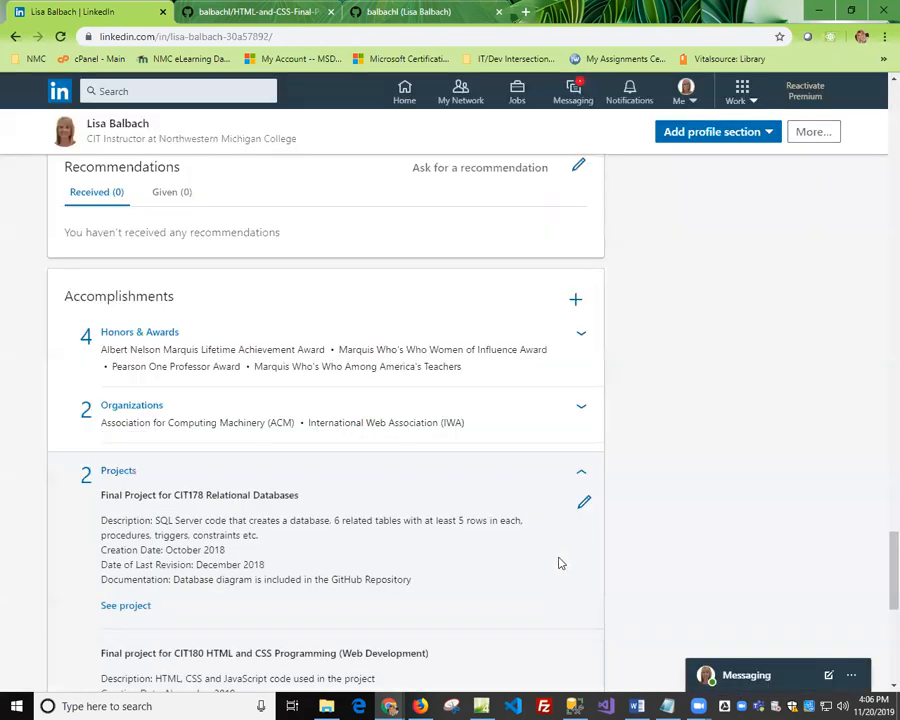
Start adding a third project to the Accomplishments section, named "CIT218 Web Applications".
{"action": "scroll", "coordinate": [560, 563], "scroll_direction": "down", "scroll_amount": 2}
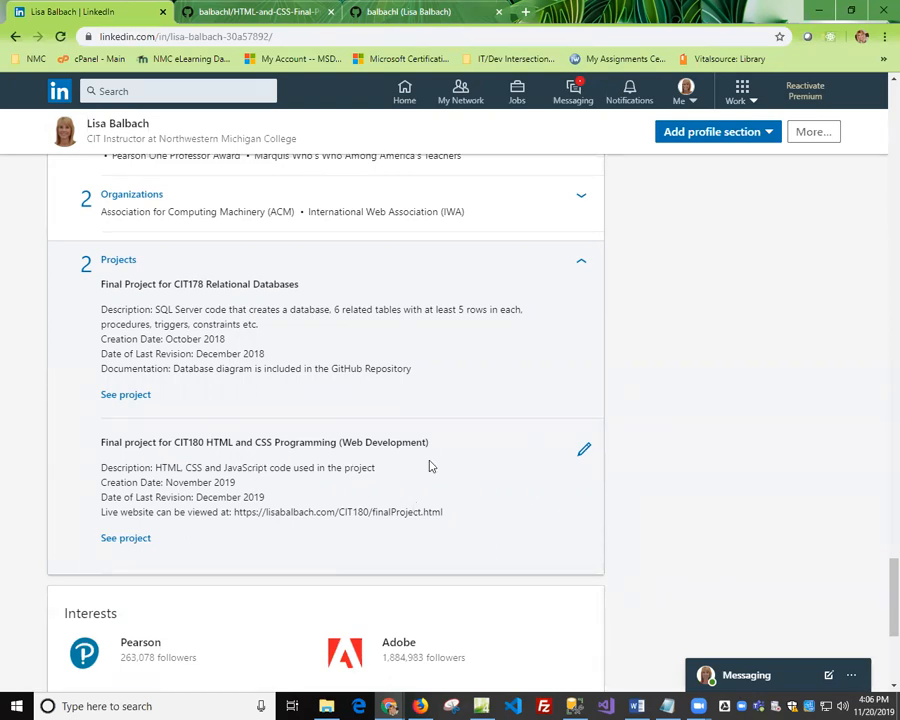
{"action": "scroll", "coordinate": [433, 362], "scroll_direction": "up", "scroll_amount": 1}
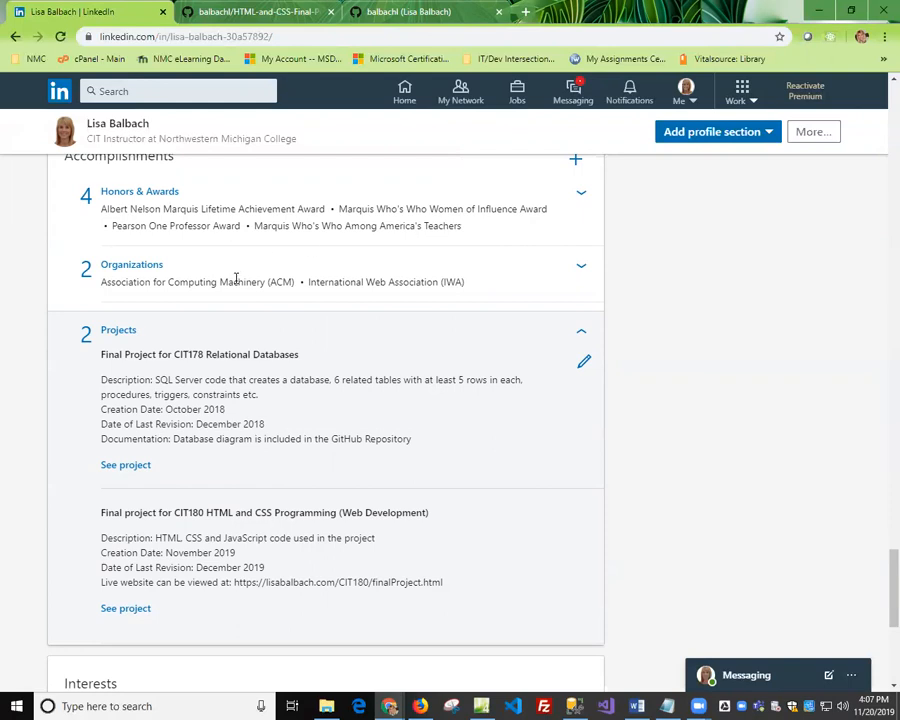
{"action": "scroll", "coordinate": [236, 281], "scroll_direction": "down", "scroll_amount": 1}
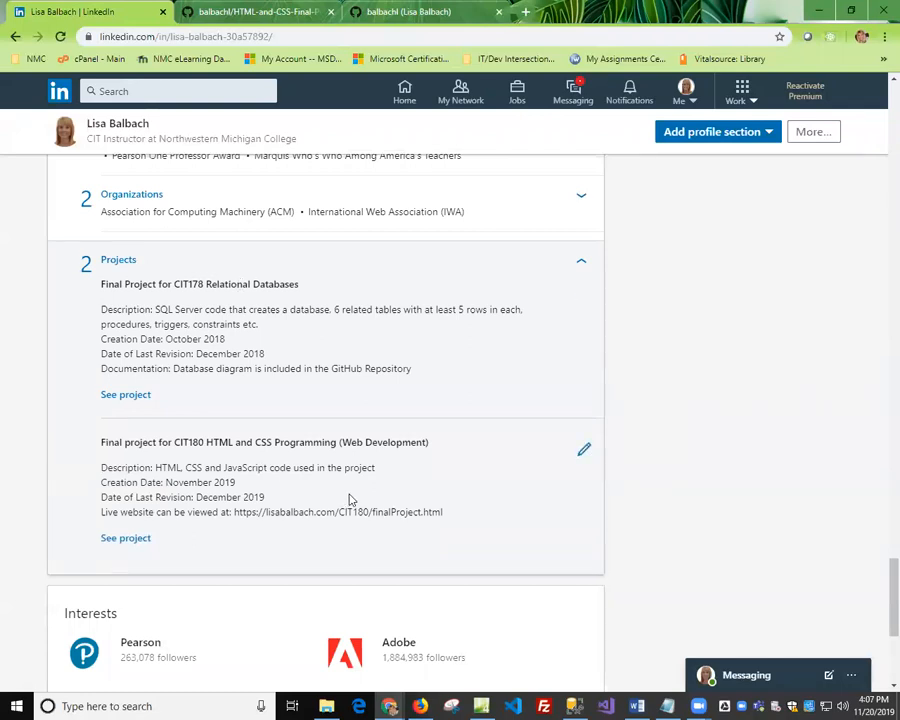
{"action": "scroll", "coordinate": [398, 296], "scroll_direction": "up", "scroll_amount": 2}
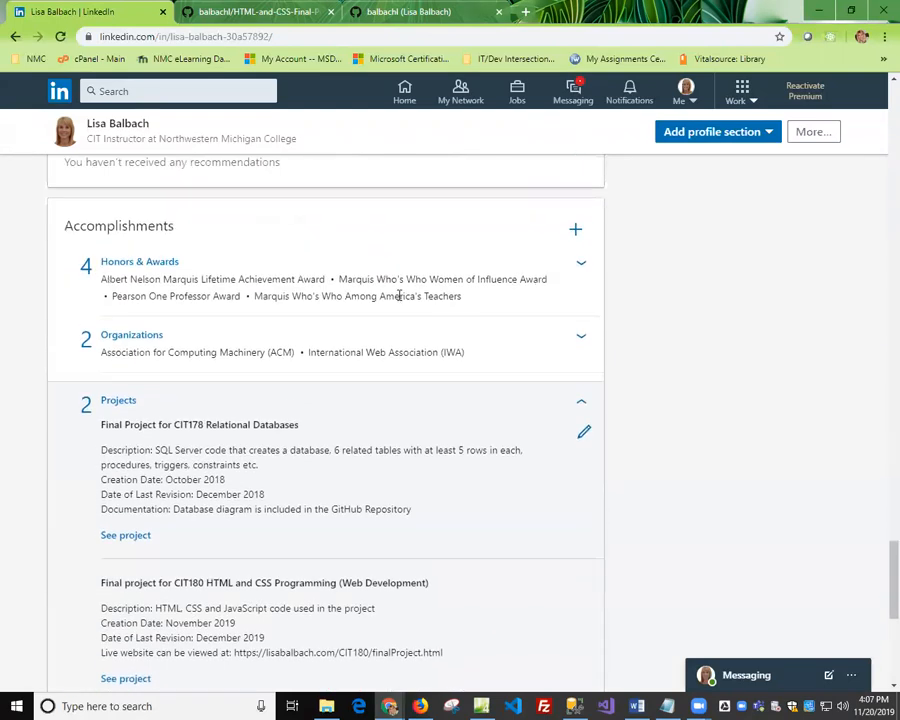
{"action": "left_click", "coordinate": [577, 230]}
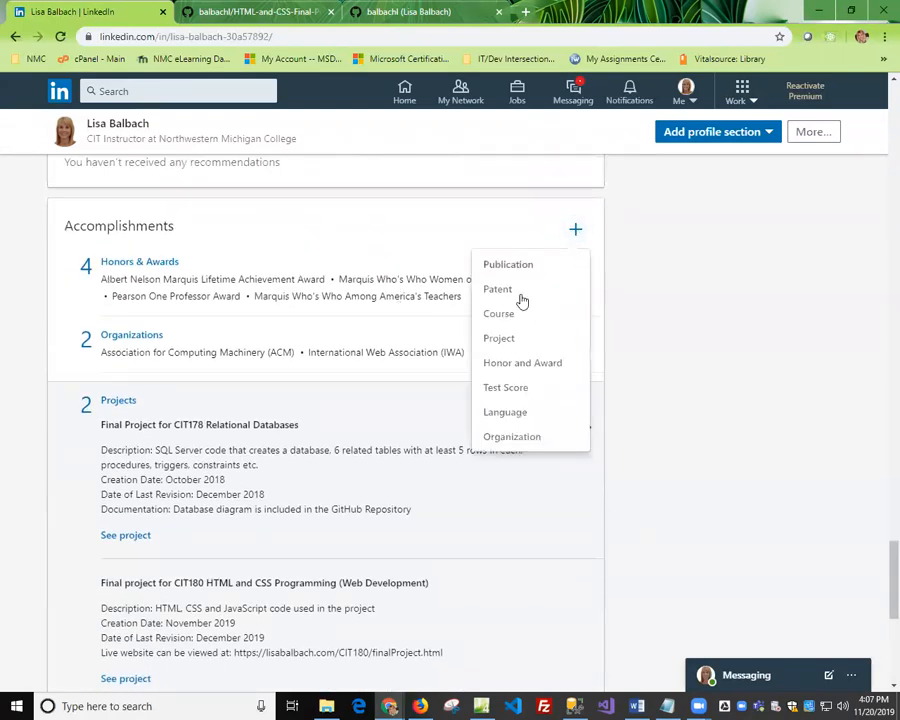
{"action": "left_click", "coordinate": [495, 340]}
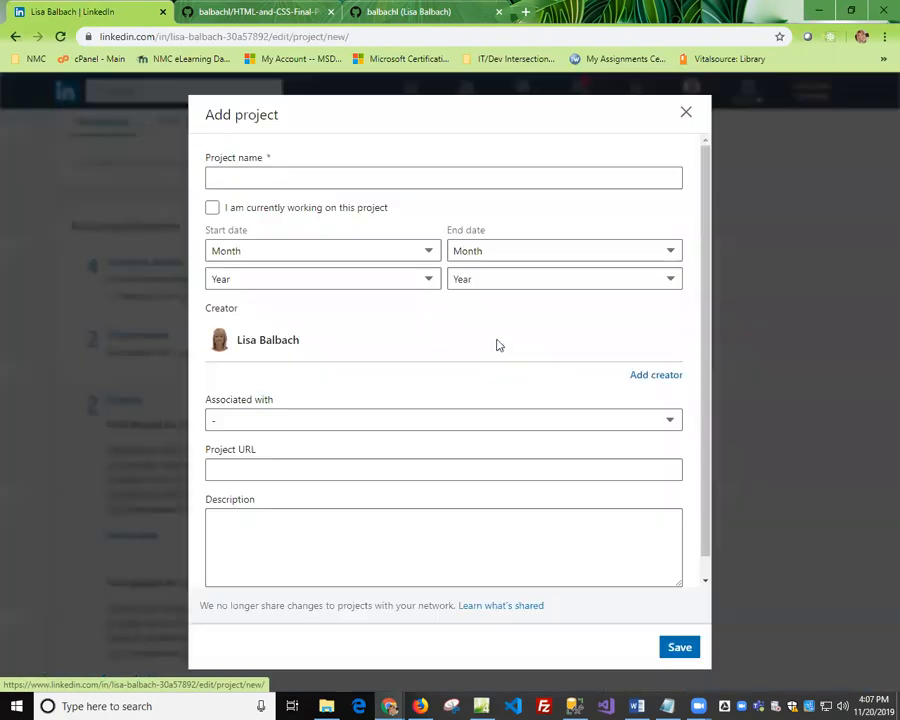
{"action": "left_click", "coordinate": [246, 179]}
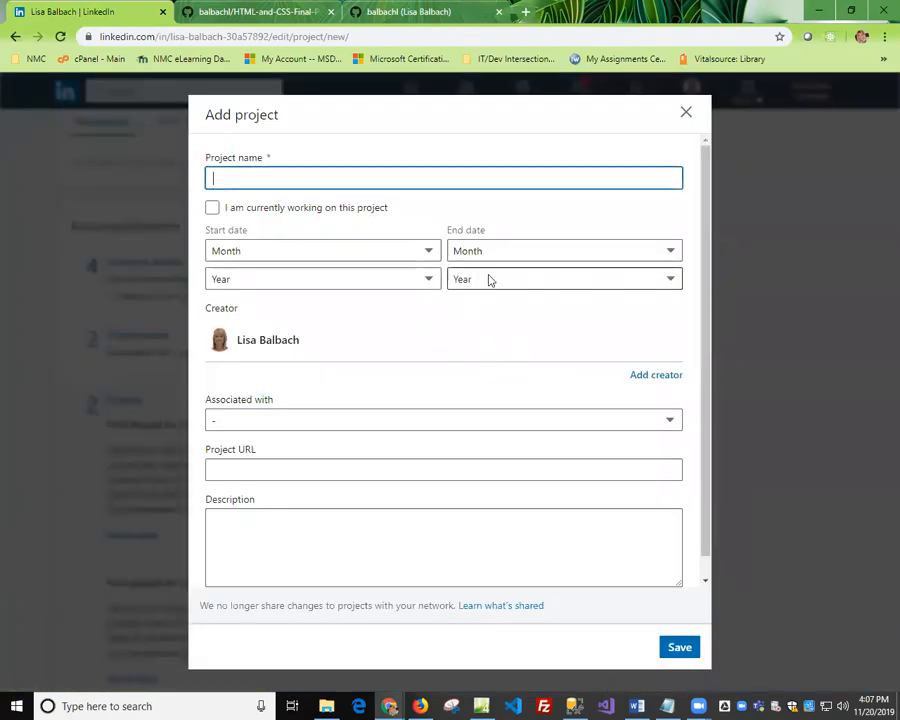
{"action": "type", "text": "CIT218"}
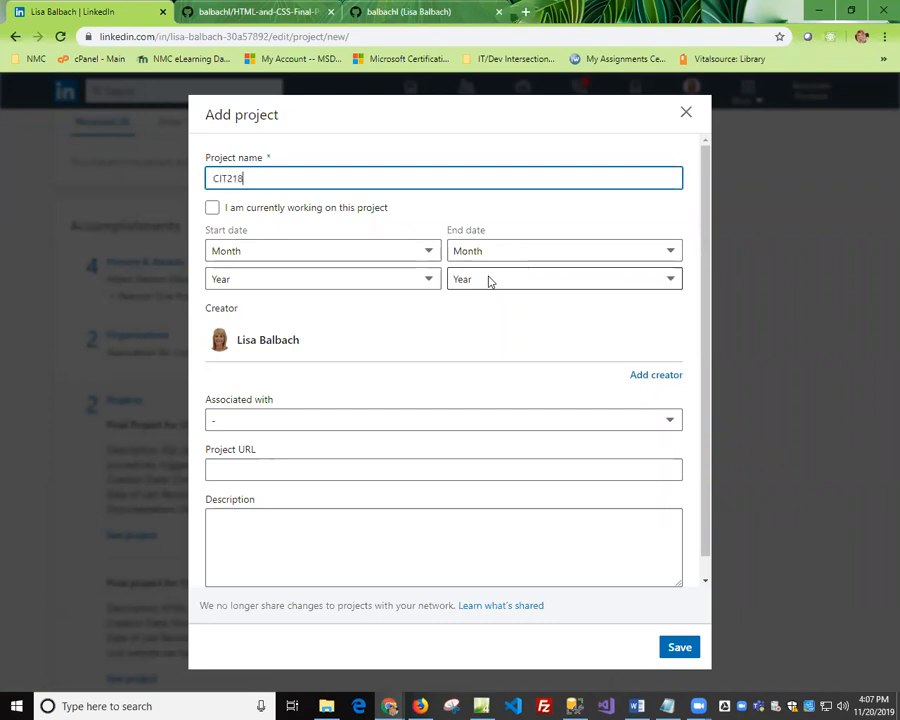
{"action": "type", "text": " We"}
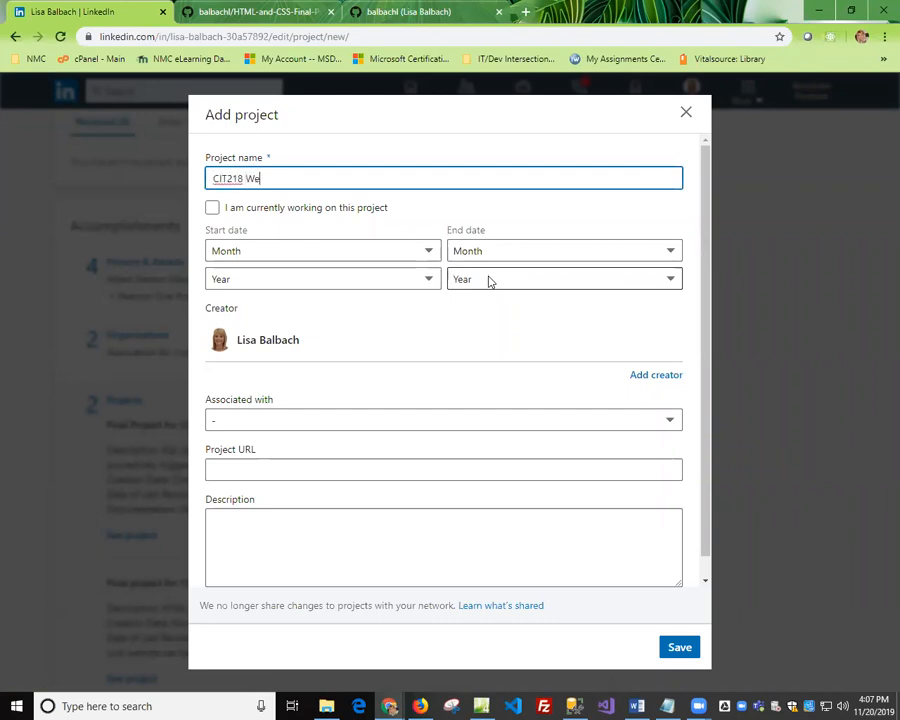
{"action": "type", "text": "b Applications"}
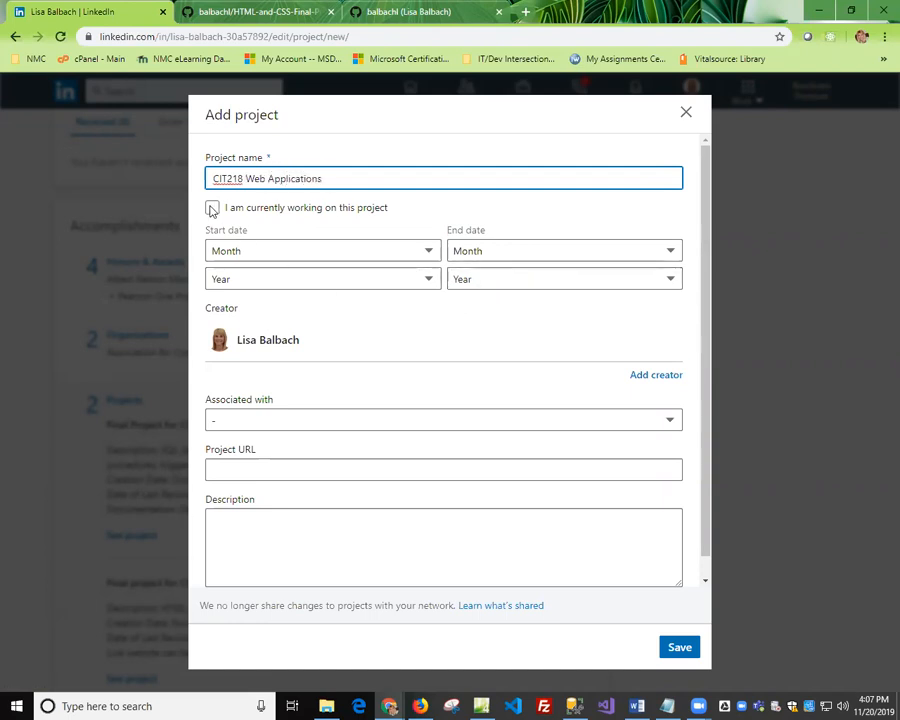
Mark the CIT218 project as currently being worked on and set its start date to January 2019.
{"action": "left_click", "coordinate": [212, 207]}
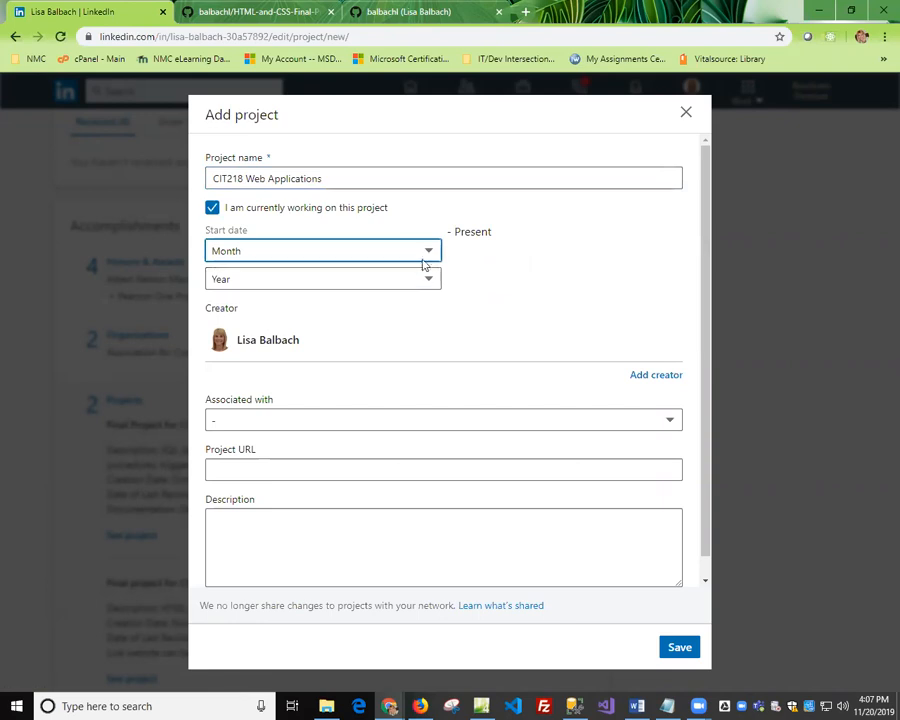
{"action": "left_click", "coordinate": [428, 251]}
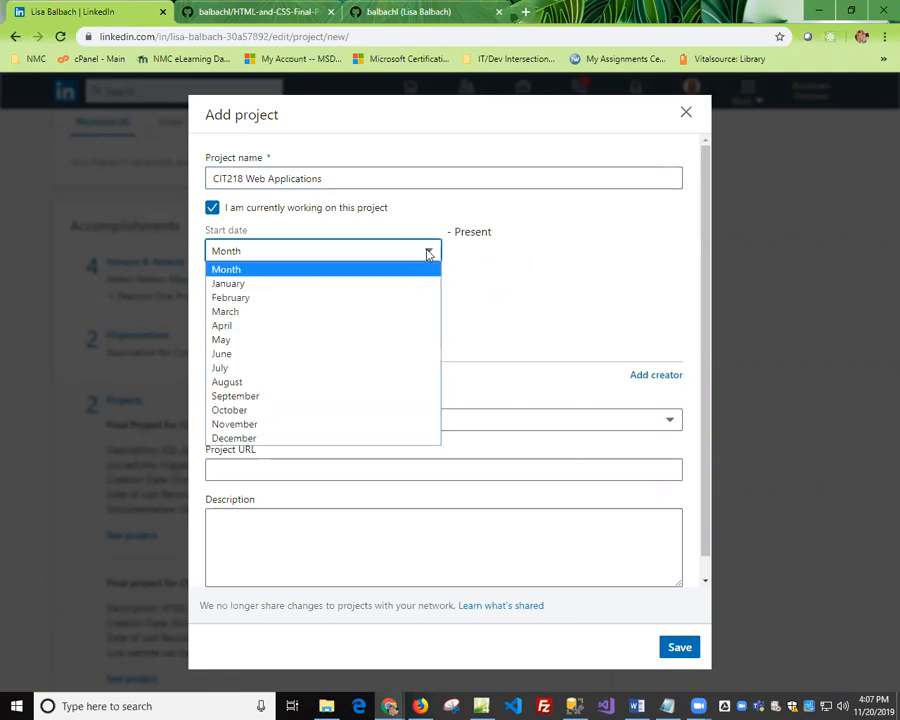
{"action": "left_click", "coordinate": [301, 284]}
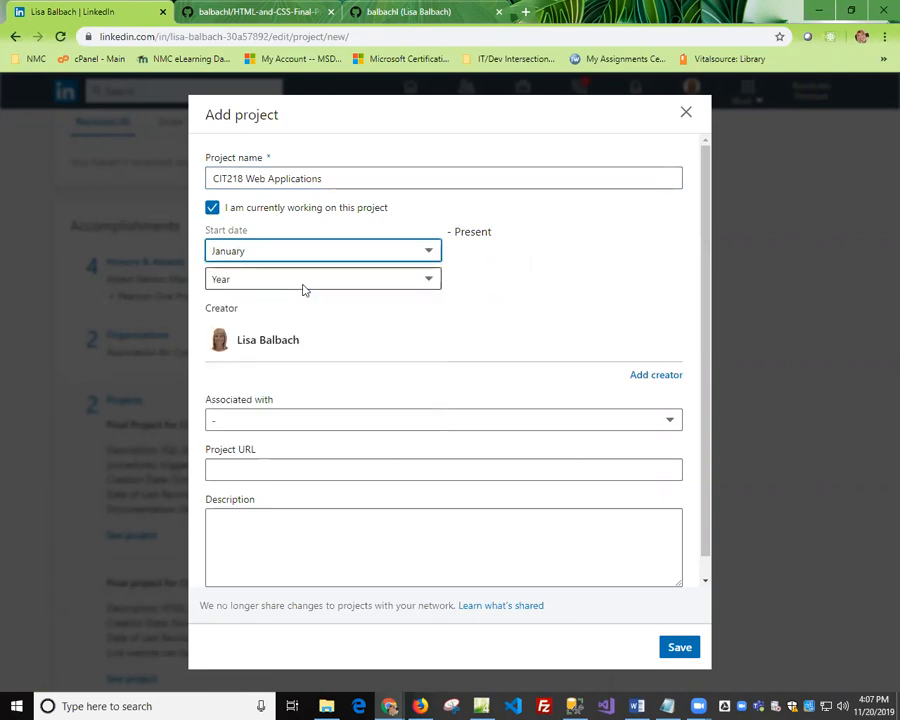
{"action": "left_click", "coordinate": [428, 251]}
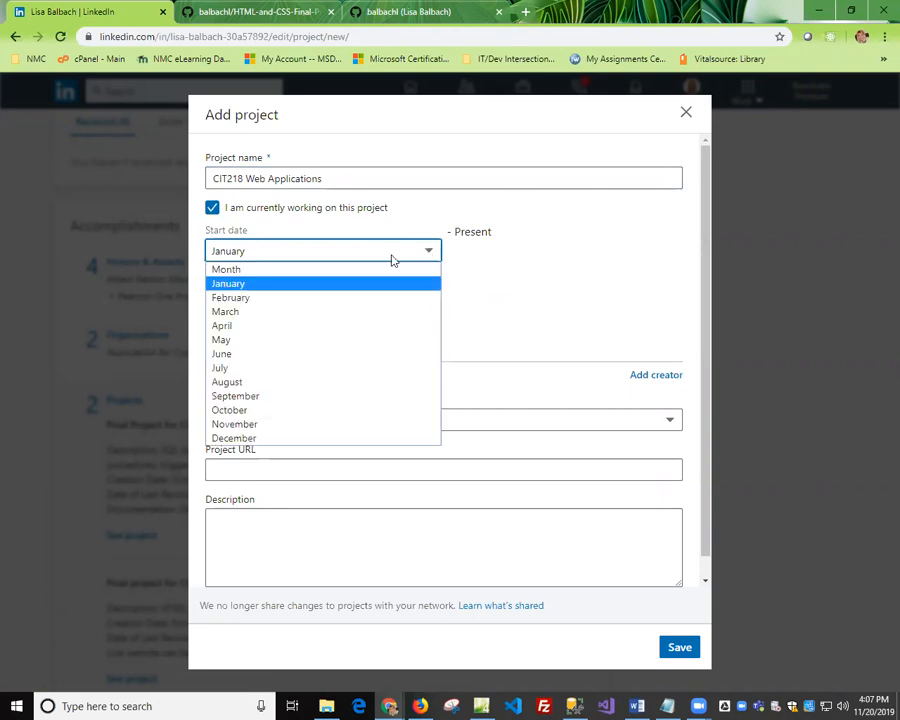
{"action": "left_click", "coordinate": [255, 286]}
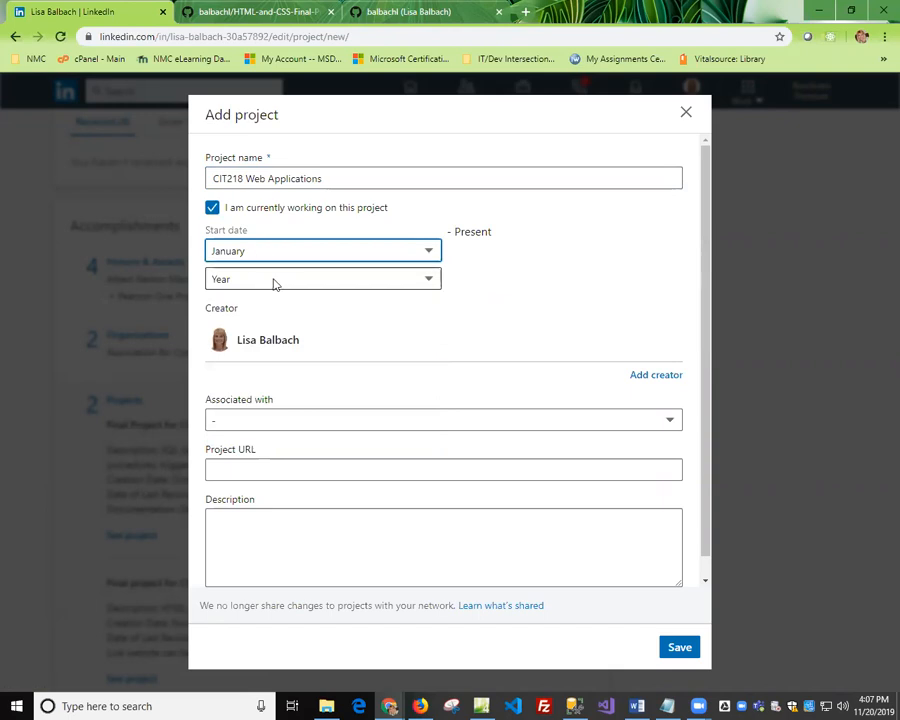
{"action": "left_click", "coordinate": [282, 280]}
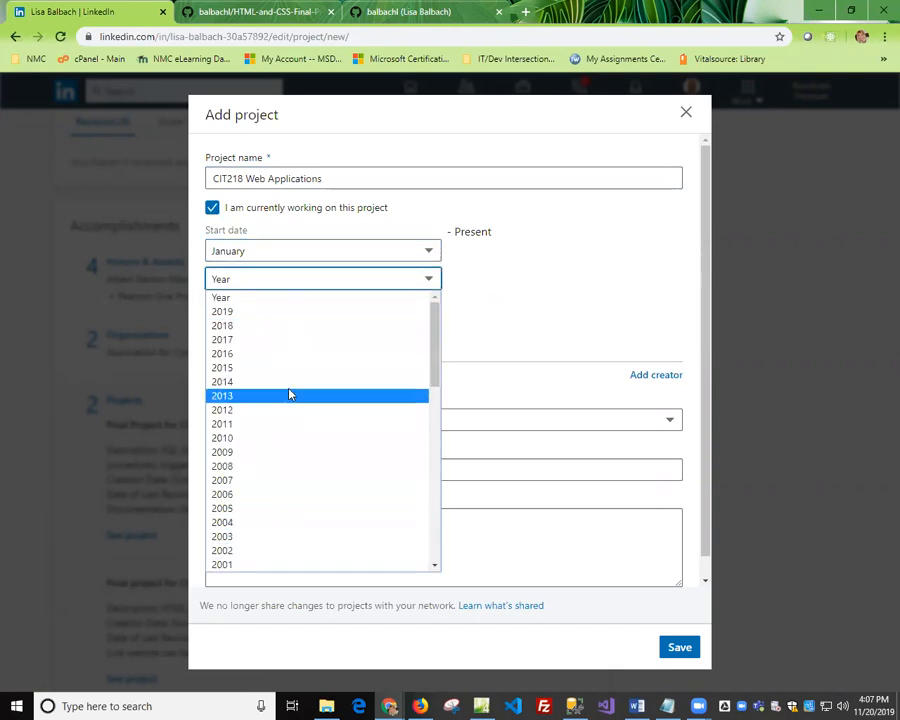
{"action": "left_click", "coordinate": [239, 312]}
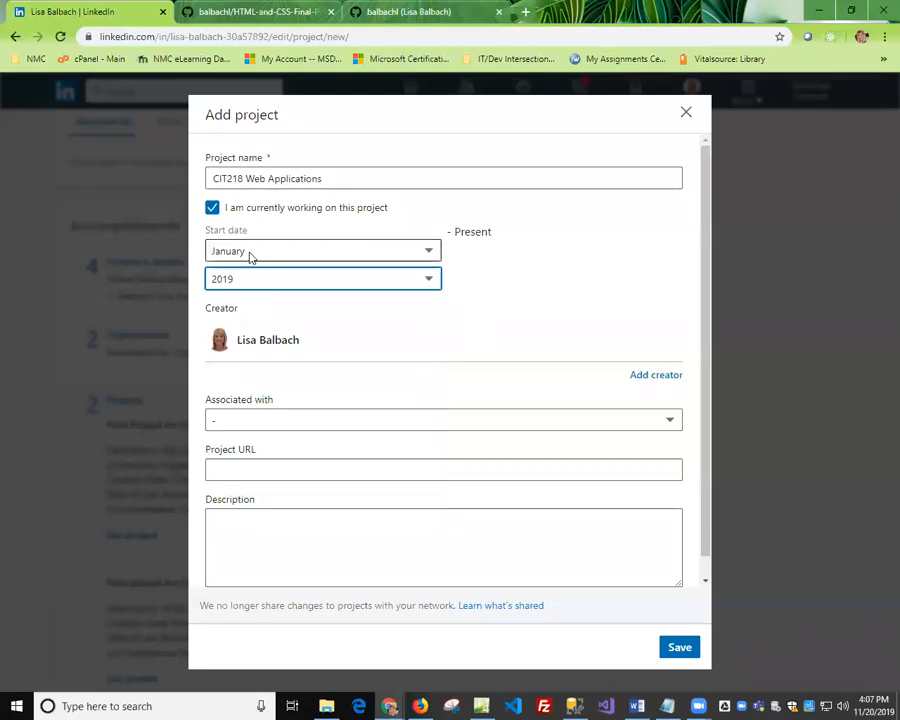
Set the start month of the CIT218 project to November, keeping 2019 as the year.
{"action": "left_click", "coordinate": [251, 252]}
{"action": "left_click", "coordinate": [232, 438]}
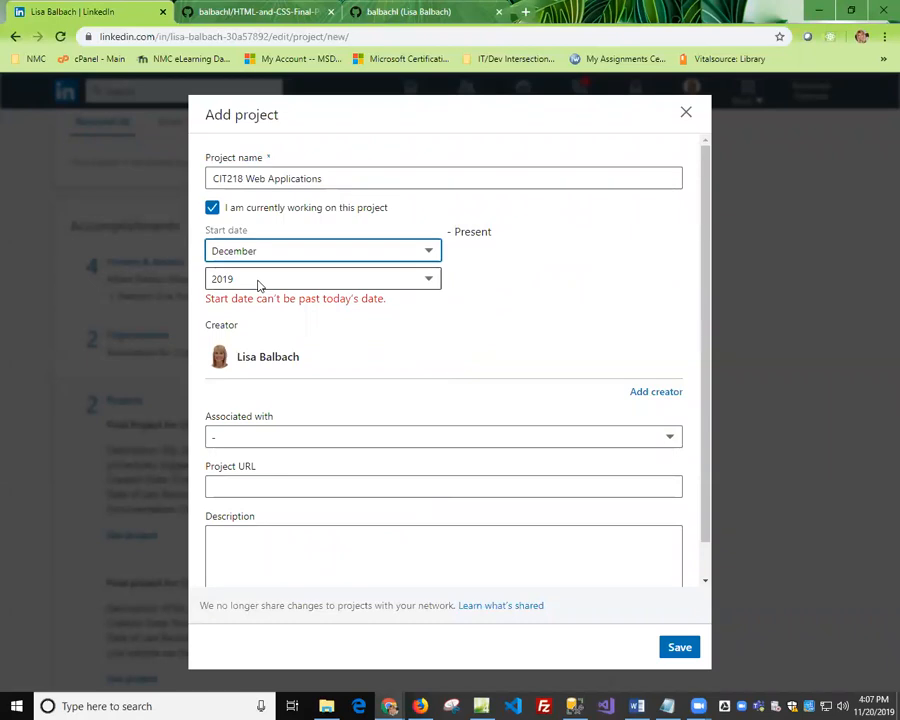
{"action": "left_click", "coordinate": [256, 282]}
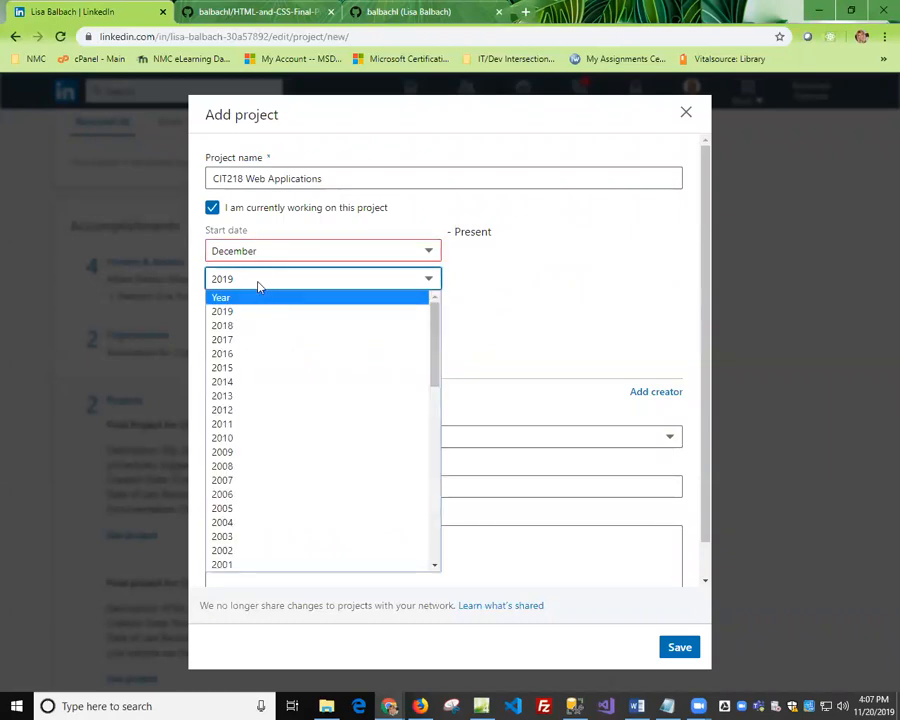
{"action": "left_click", "coordinate": [272, 257]}
{"action": "left_click", "coordinate": [277, 255]}
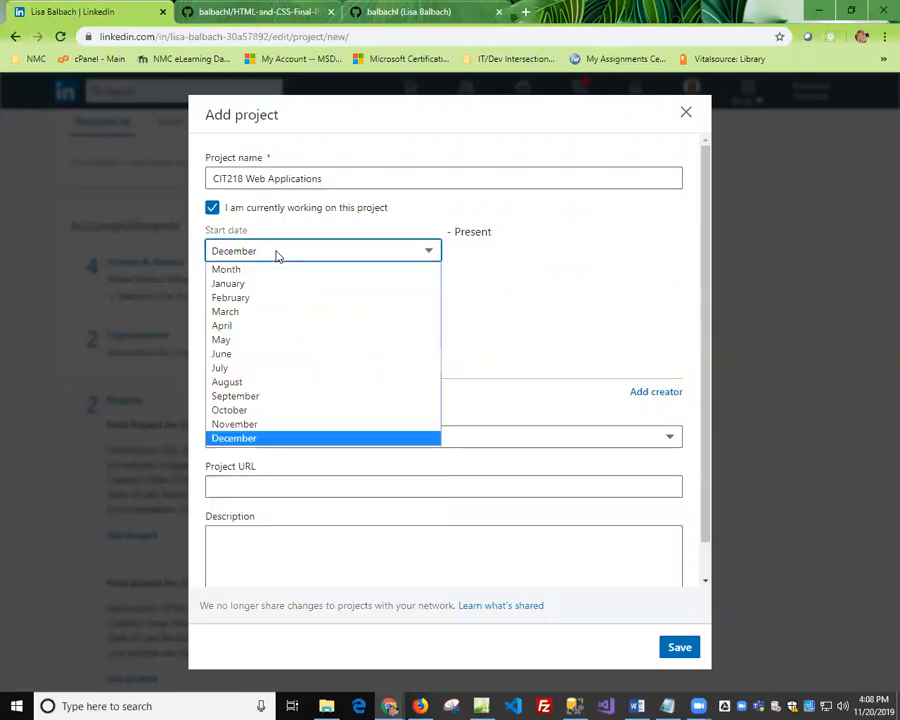
{"action": "left_click", "coordinate": [243, 426]}
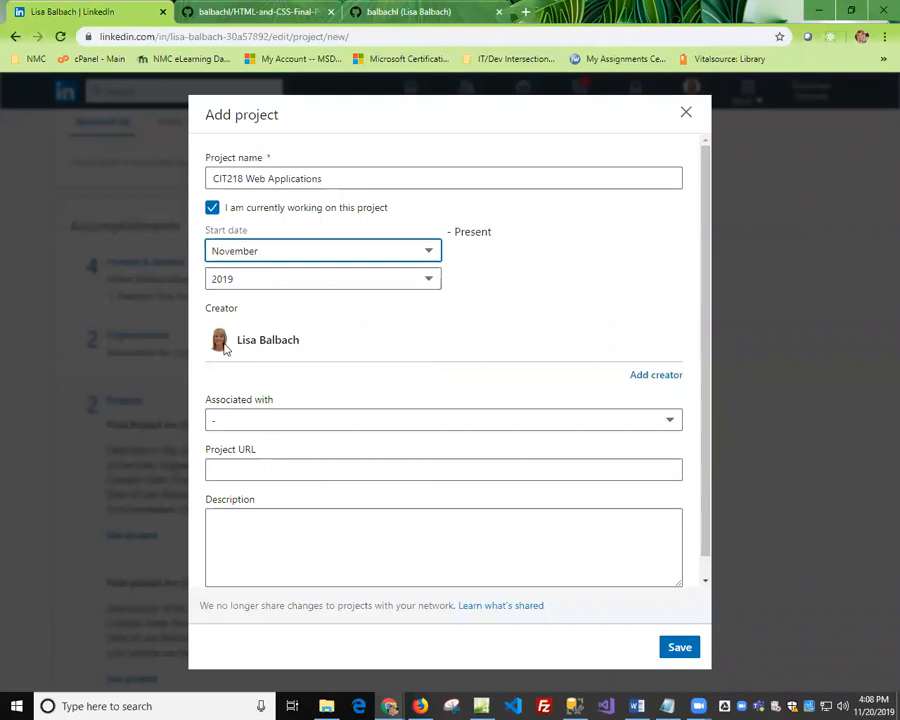
Associate the CIT218 project with CIT Instructor (full-time) at Northwestern Michigan College, and discard the unsaved project entry.
{"action": "left_click", "coordinate": [247, 419]}
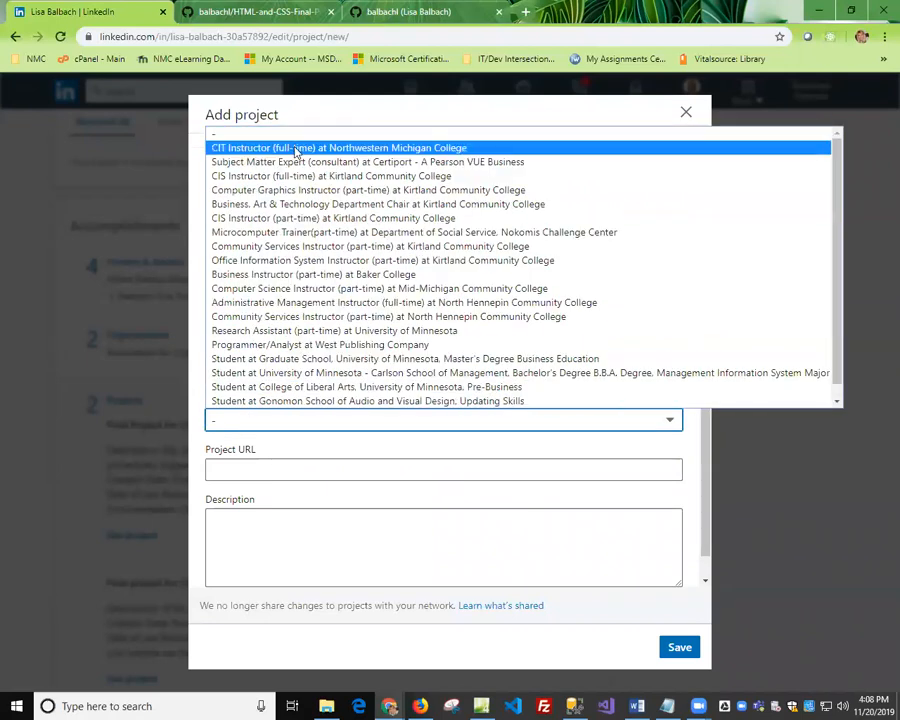
{"action": "left_click", "coordinate": [245, 134]}
{"action": "left_click", "coordinate": [267, 470]}
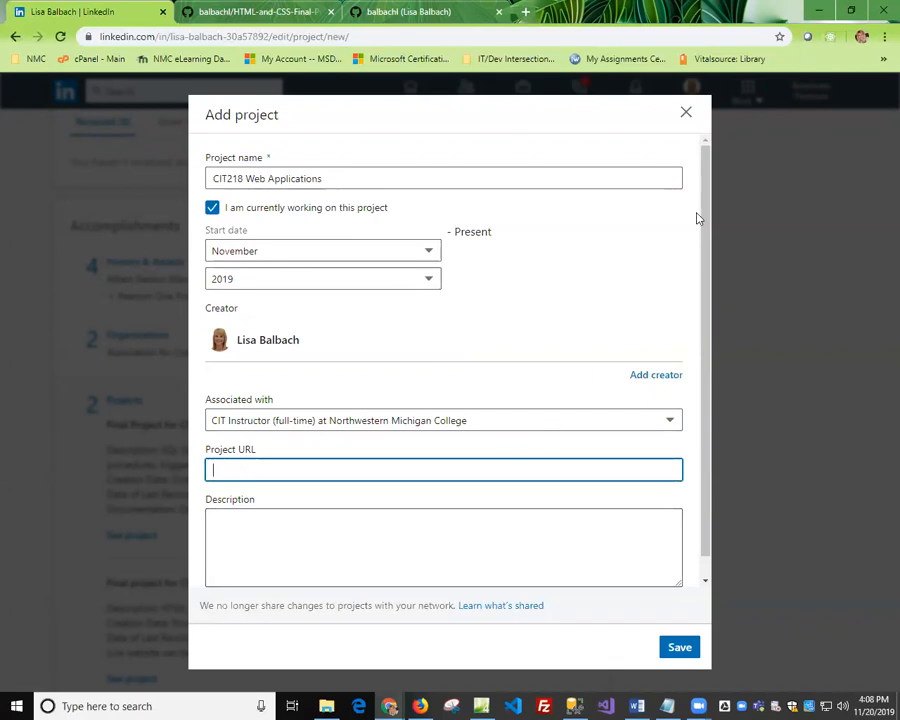
{"action": "left_click", "coordinate": [686, 113]}
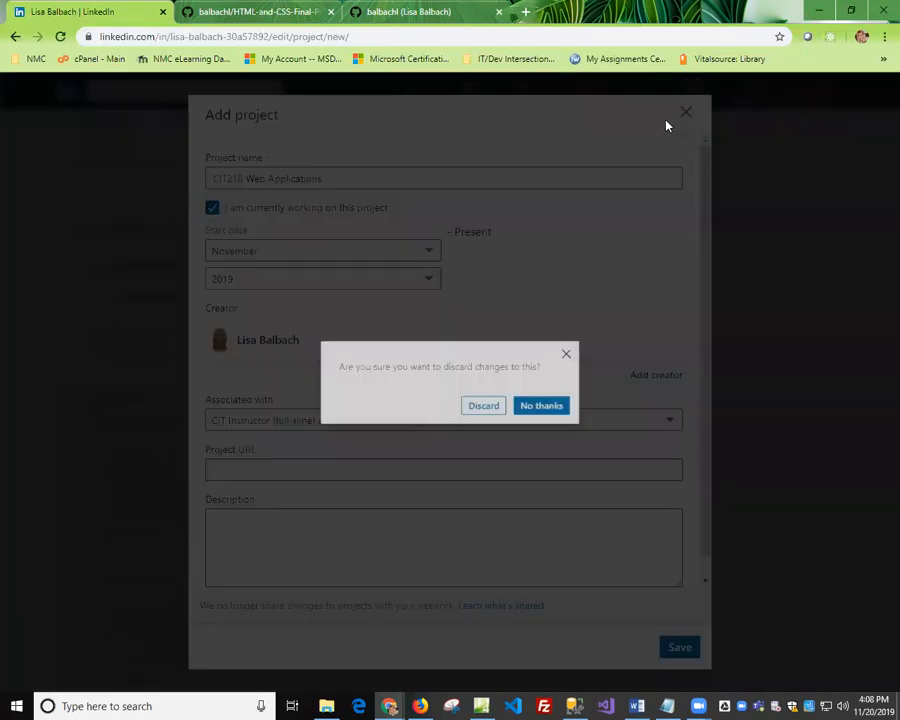
{"action": "left_click", "coordinate": [492, 411]}
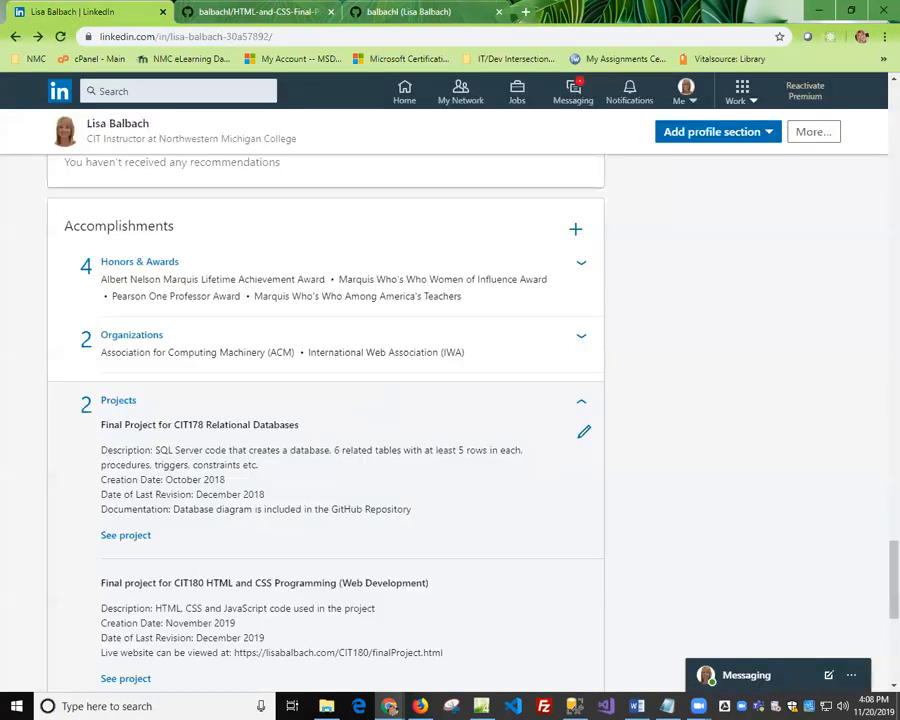